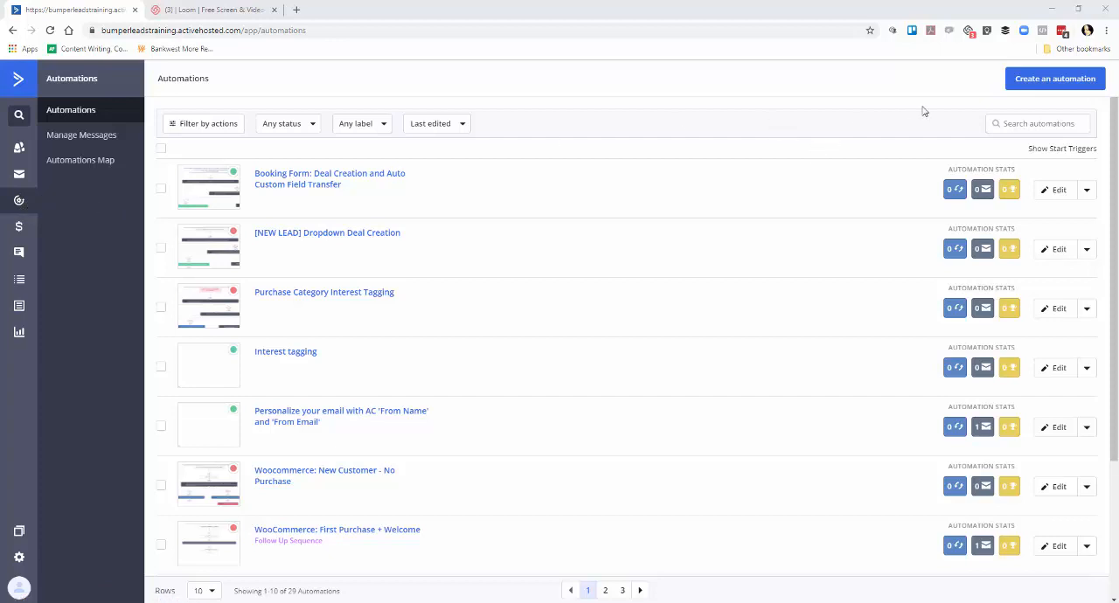
Create a new automation from scratch that starts without a trigger.
{"action": "left_click", "coordinate": [1036, 91]}
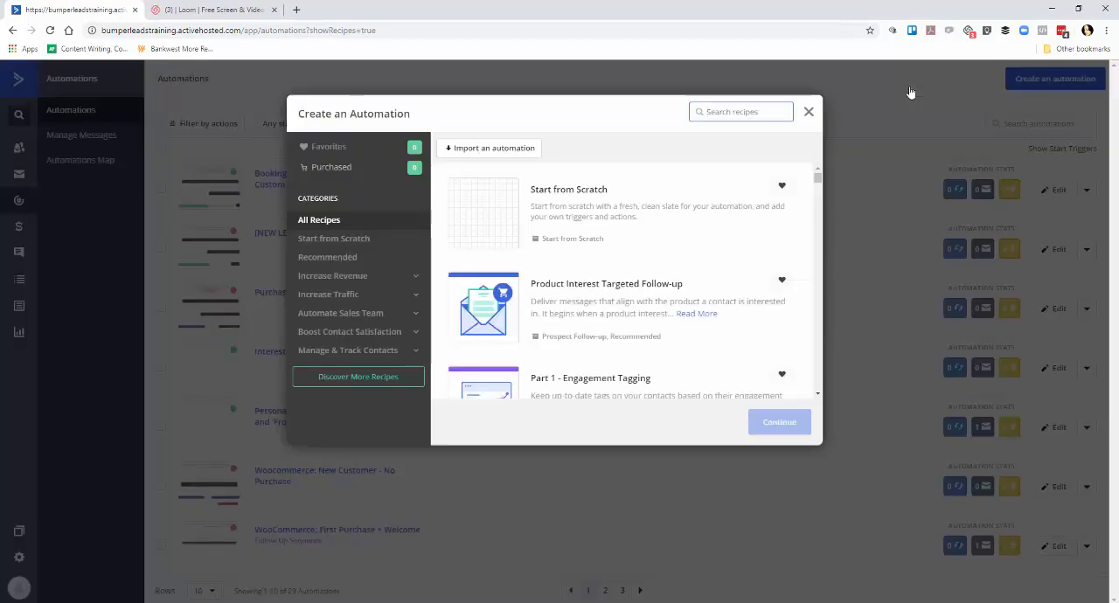
{"action": "left_click", "coordinate": [647, 203]}
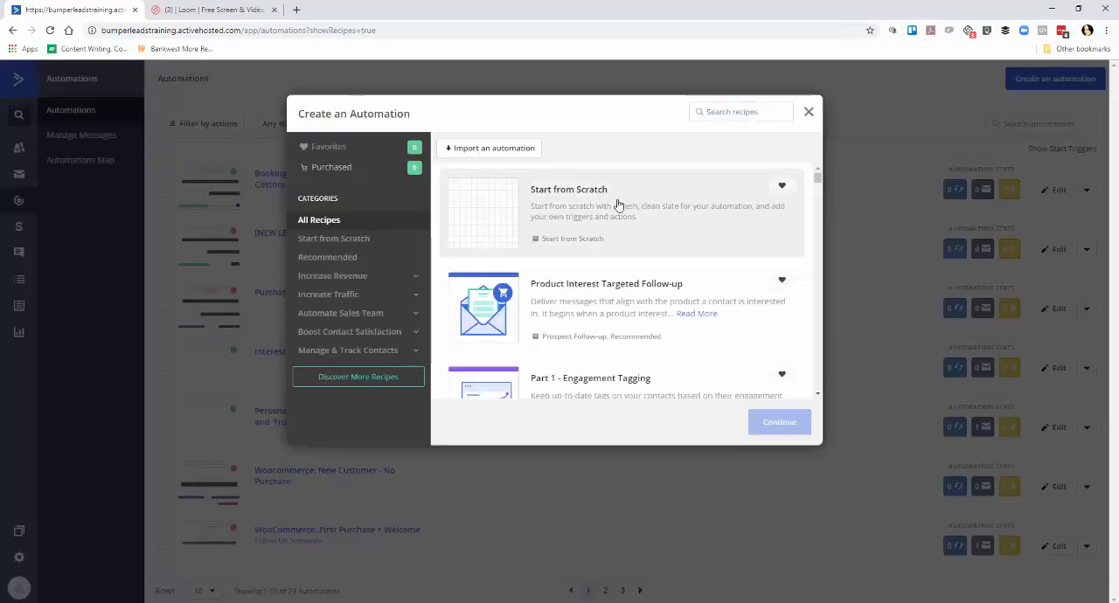
{"action": "left_click", "coordinate": [775, 422]}
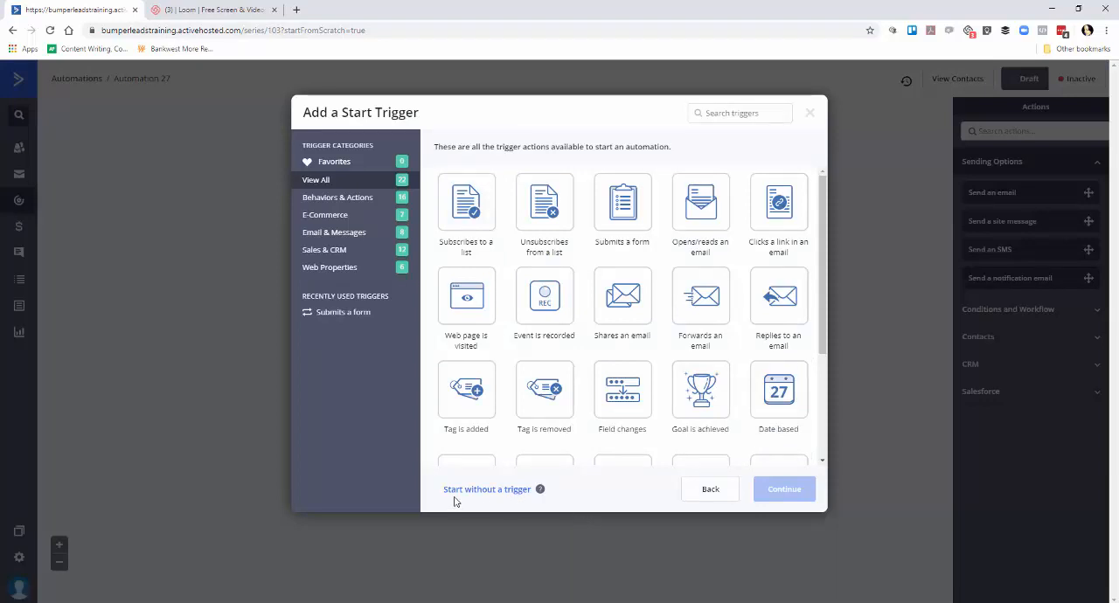
{"action": "left_click", "coordinate": [524, 497]}
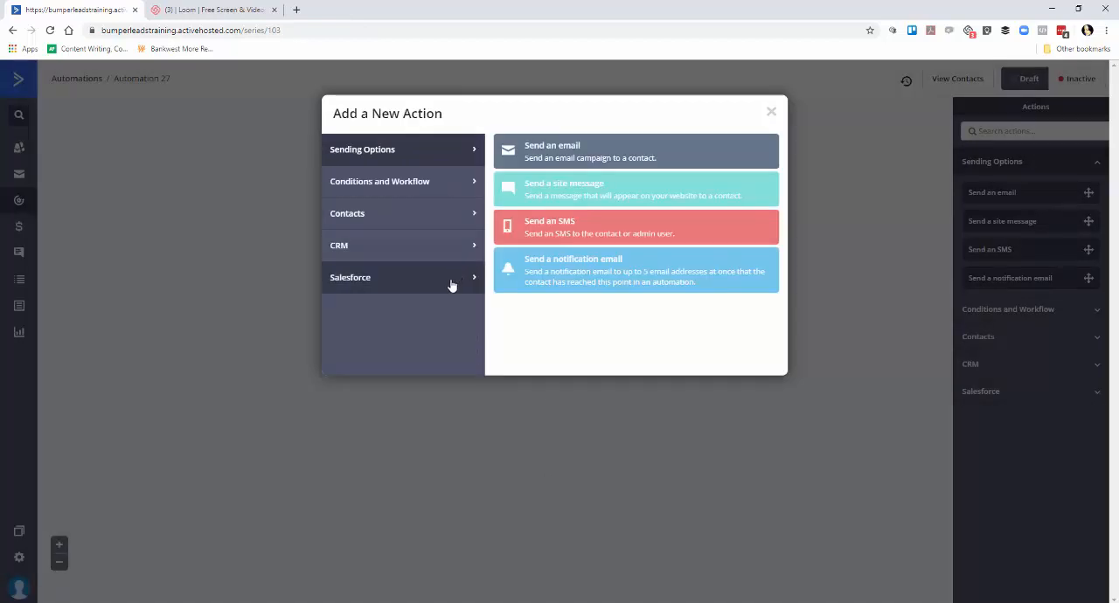
Add a Wait action to the automation that waits for a specified period of 5 minutes.
{"action": "left_click", "coordinate": [395, 192]}
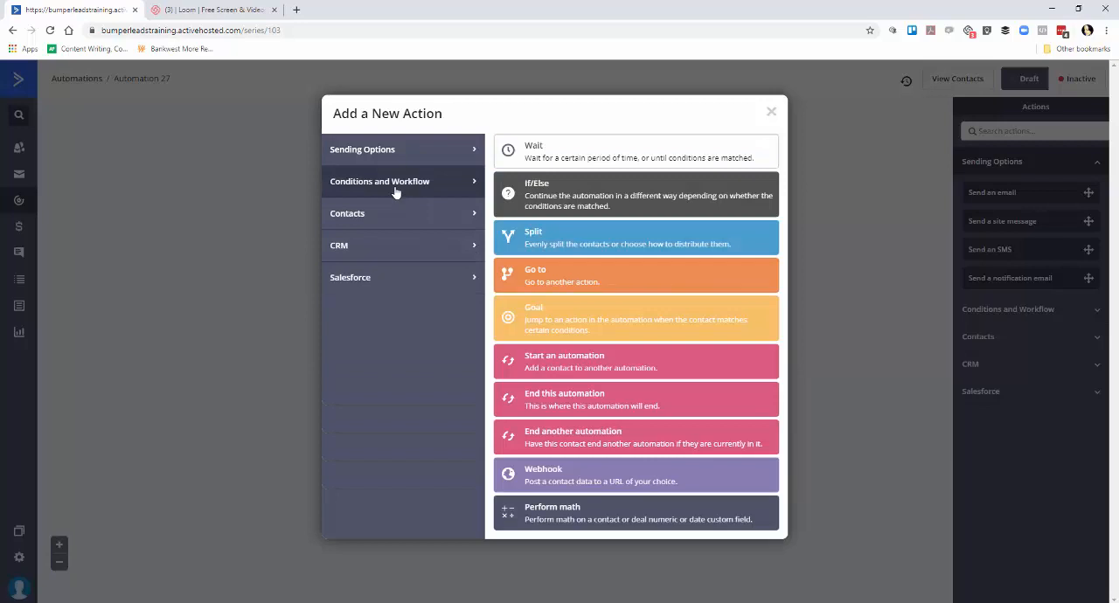
{"action": "left_click", "coordinate": [544, 154]}
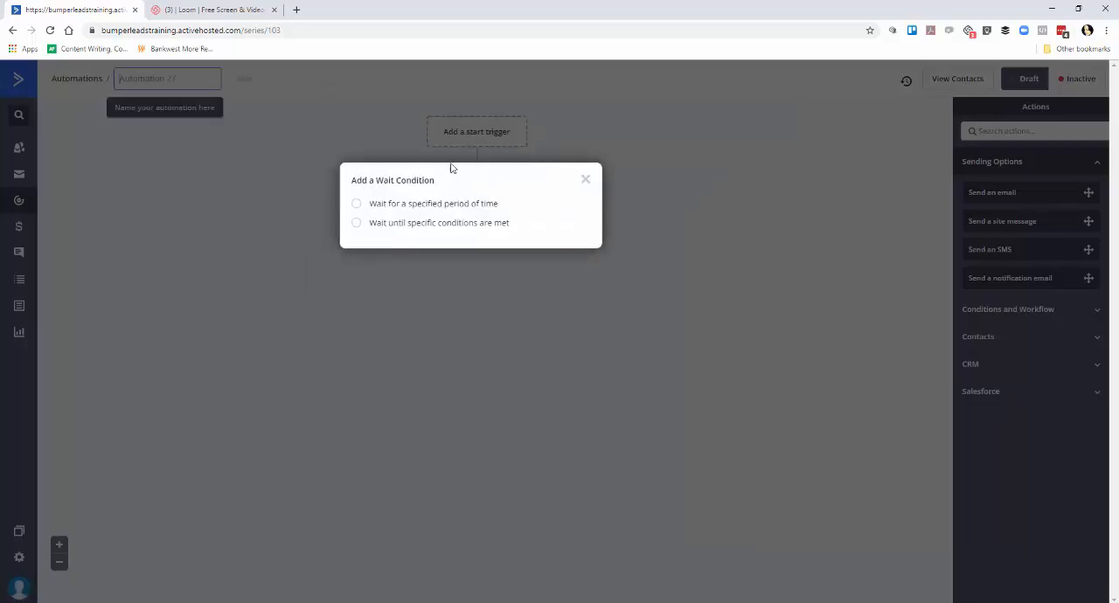
{"action": "left_click", "coordinate": [369, 209]}
{"action": "left_click", "coordinate": [474, 215]}
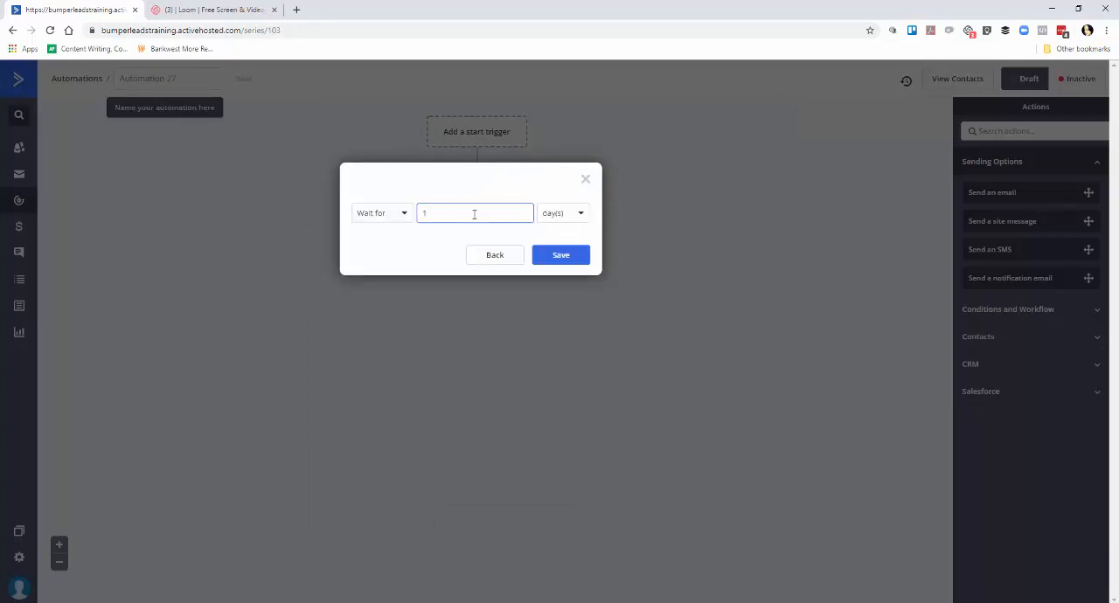
{"action": "left_click", "coordinate": [570, 214]}
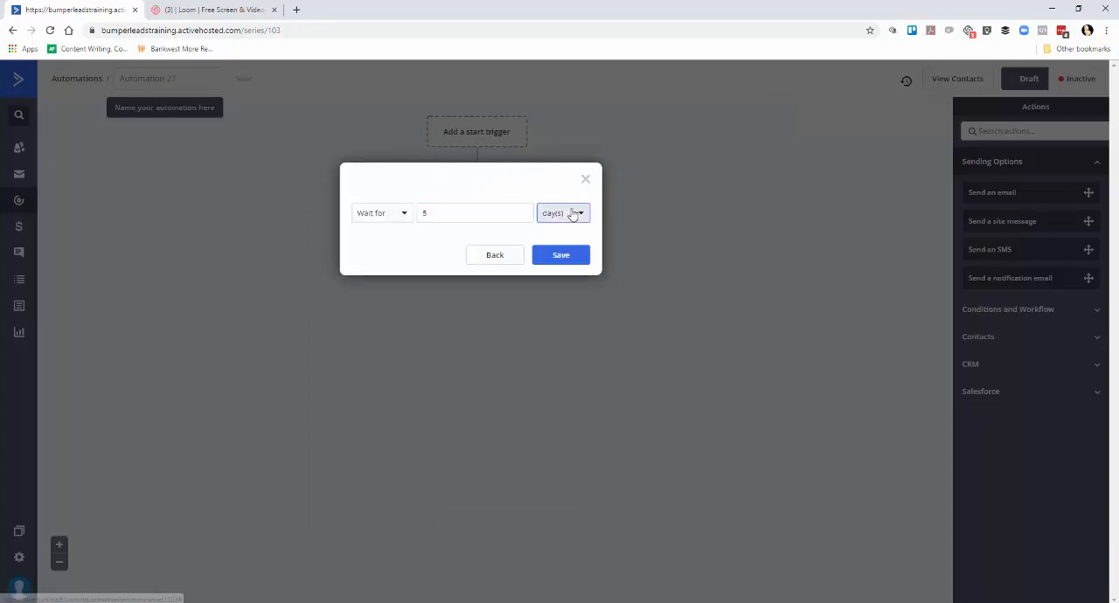
{"action": "left_click", "coordinate": [569, 217]}
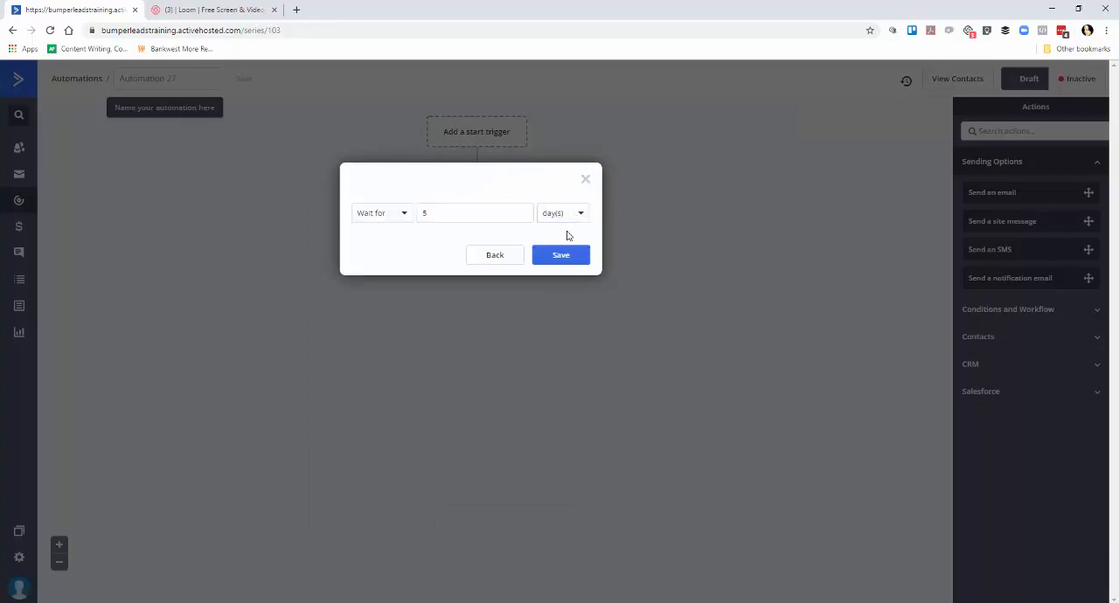
{"action": "left_click", "coordinate": [553, 216]}
{"action": "left_click", "coordinate": [554, 239]}
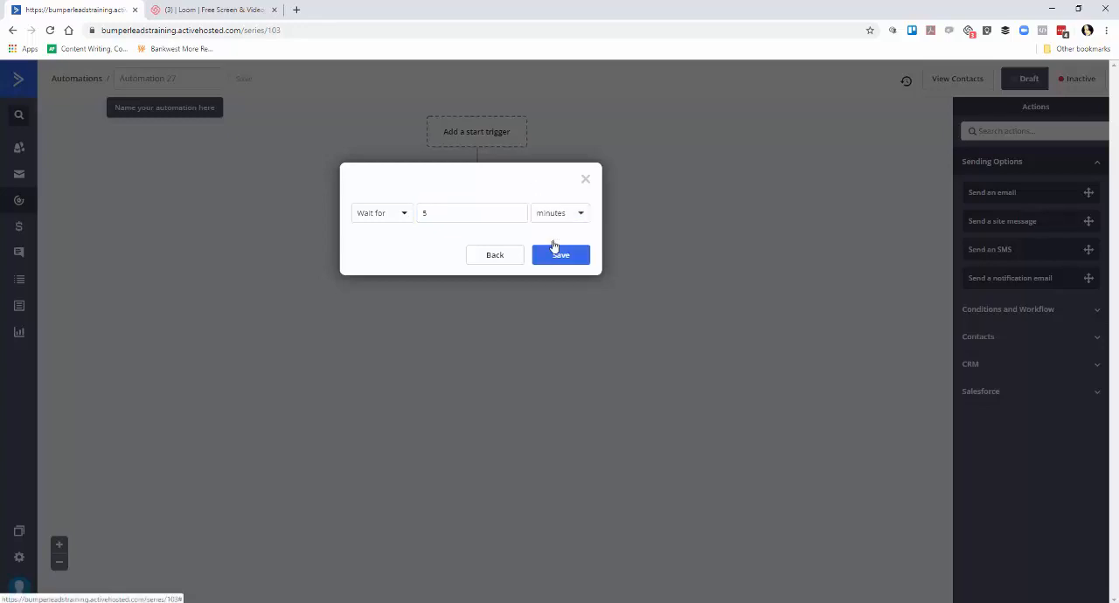
{"action": "left_click", "coordinate": [554, 256]}
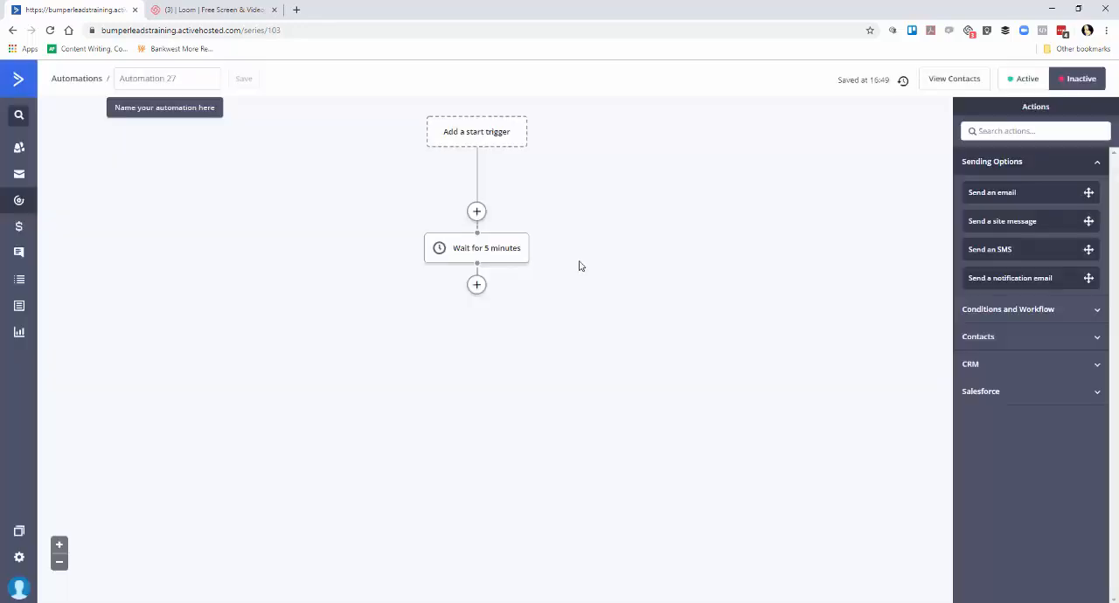
Name the automation "TEST Newsletter" and save the name.
{"action": "left_click", "coordinate": [141, 80]}
{"action": "type", "text": "TEST News"}
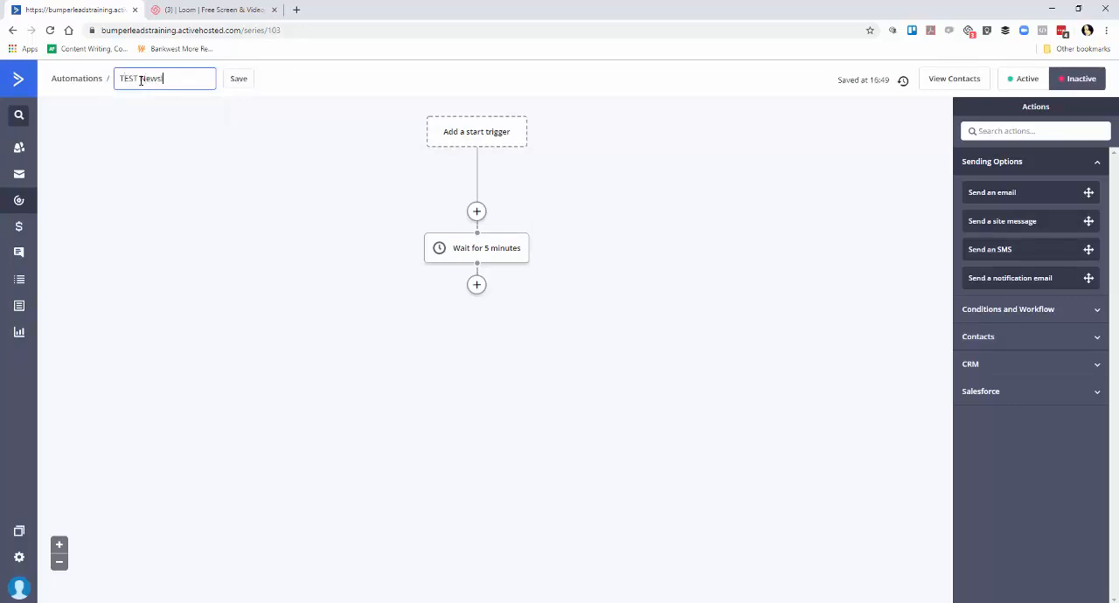
{"action": "type", "text": "letter"}
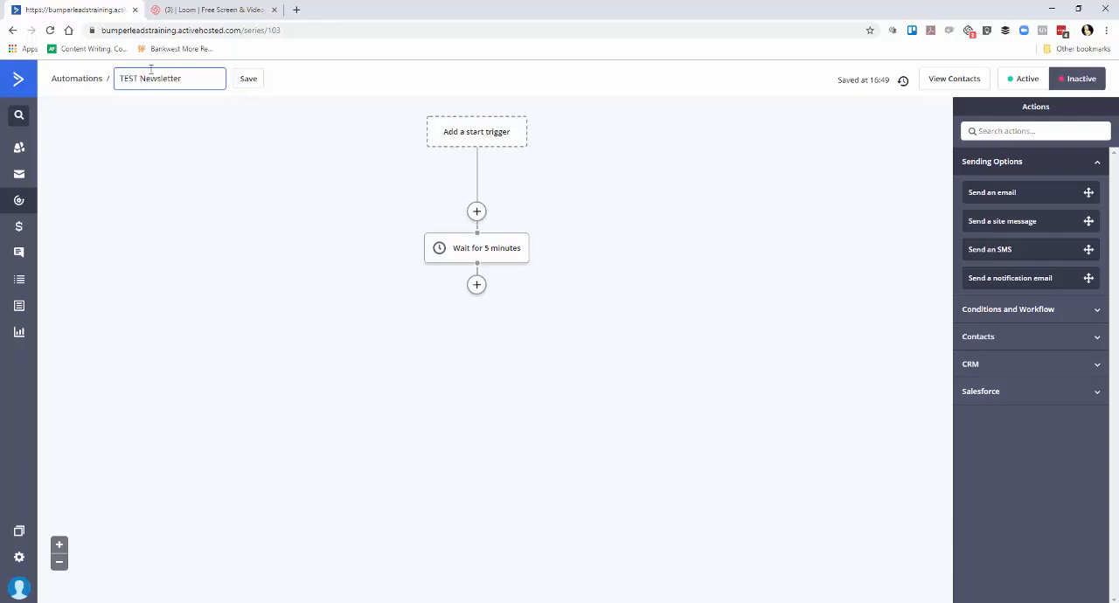
{"action": "left_click", "coordinate": [248, 79]}
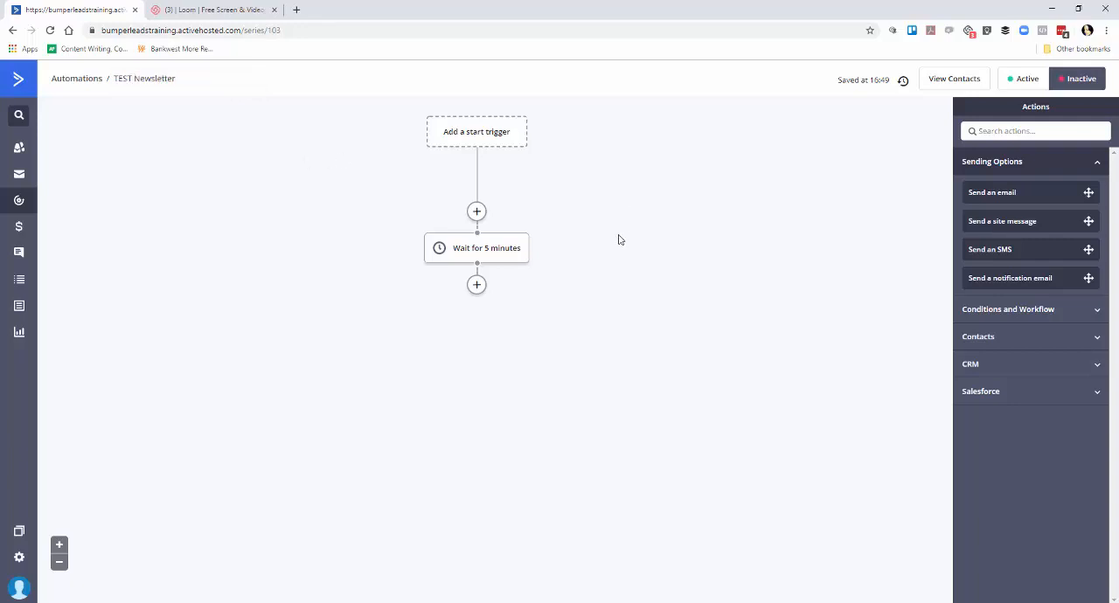
Add an If/Else action below the wait with the condition Current day of the week (Contact's Timezone) is Monday.
{"action": "left_click", "coordinate": [481, 290]}
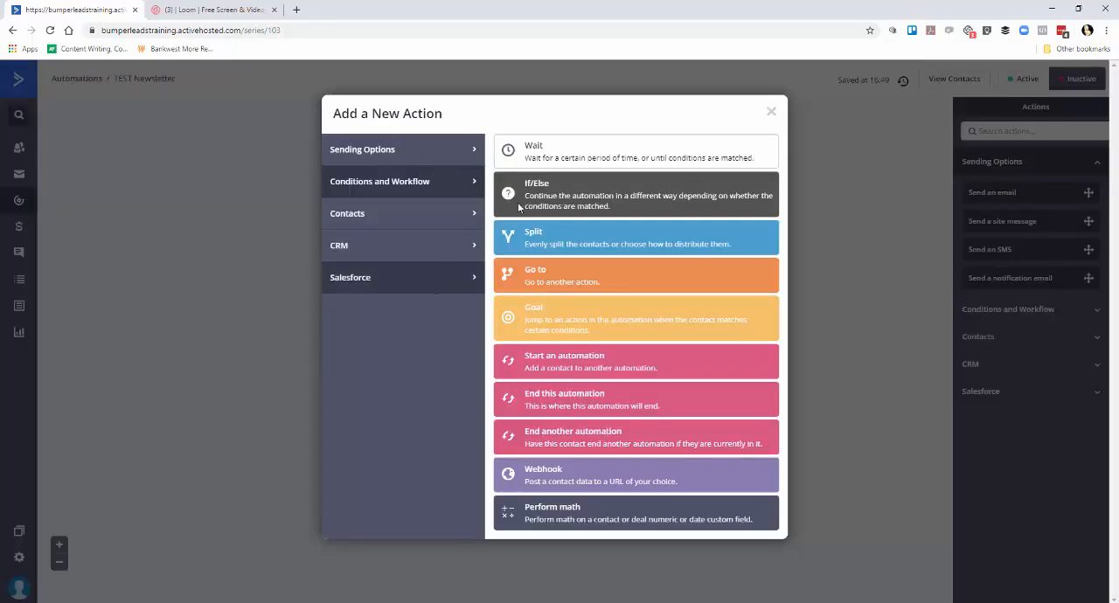
{"action": "left_click", "coordinate": [551, 200]}
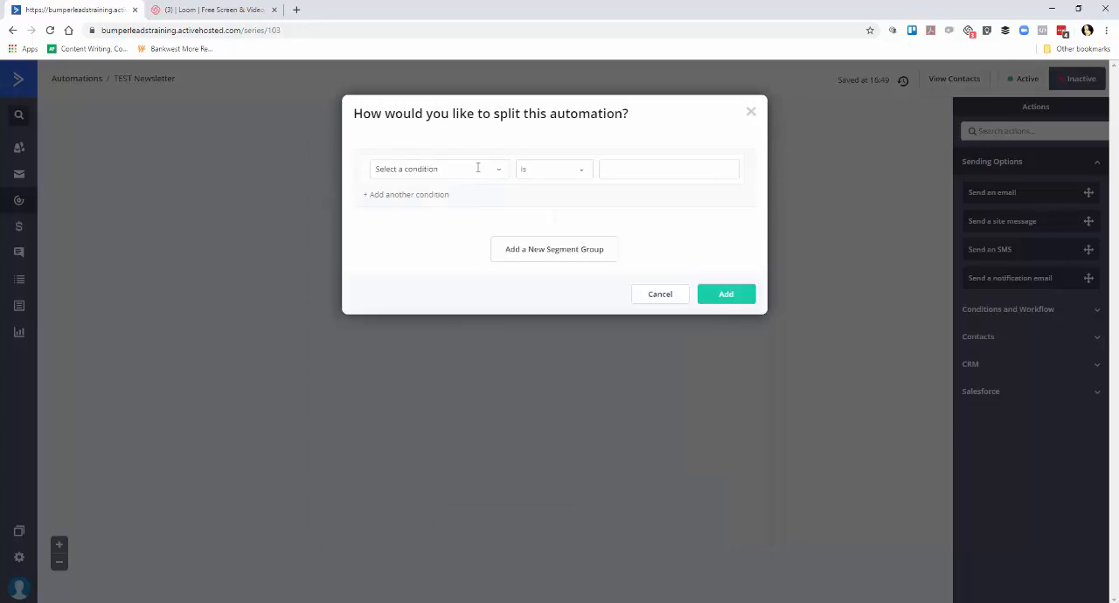
{"action": "left_click", "coordinate": [444, 168]}
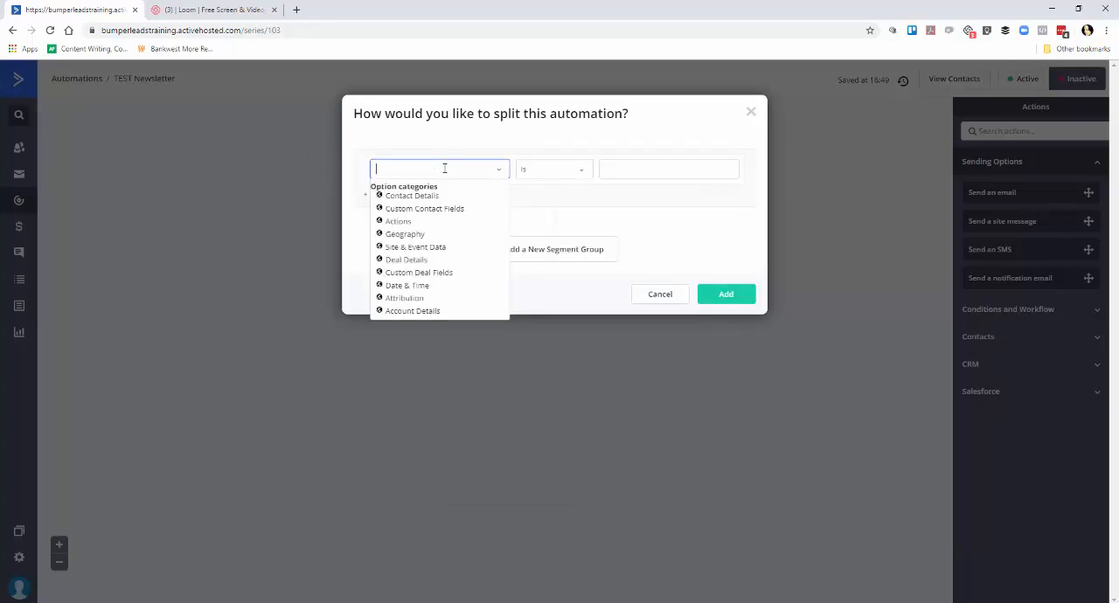
{"action": "type", "text": "current"}
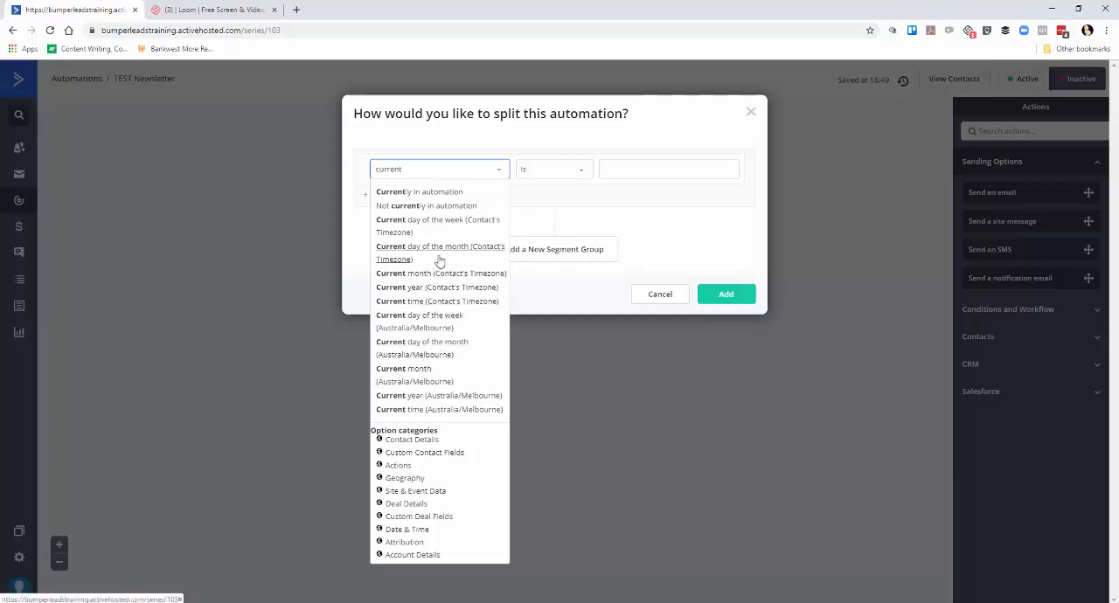
{"action": "left_click", "coordinate": [449, 226]}
{"action": "left_click", "coordinate": [665, 169]}
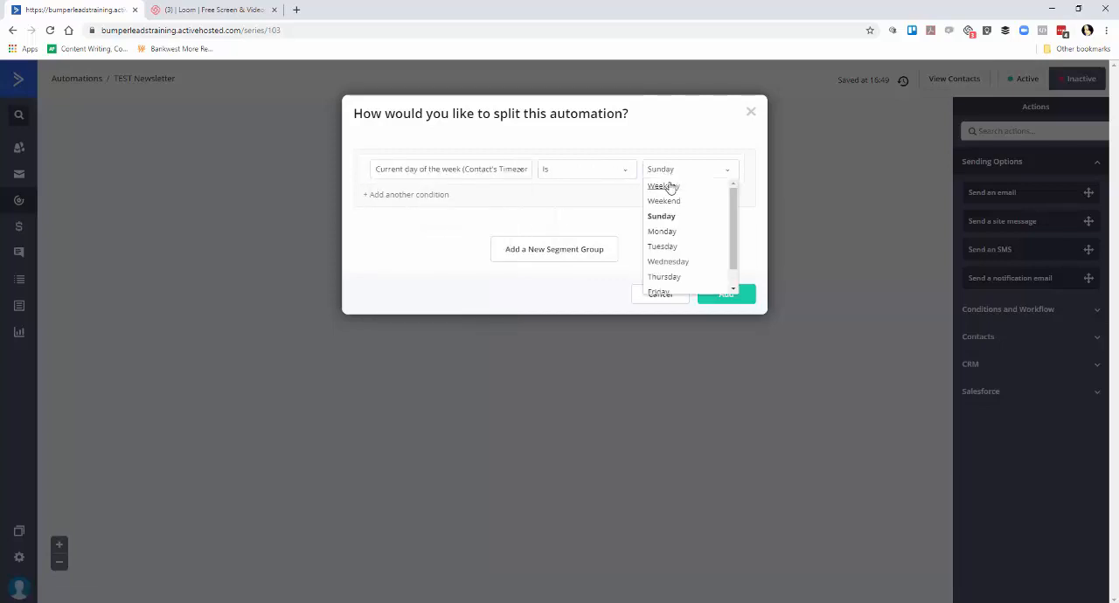
{"action": "left_click", "coordinate": [664, 231]}
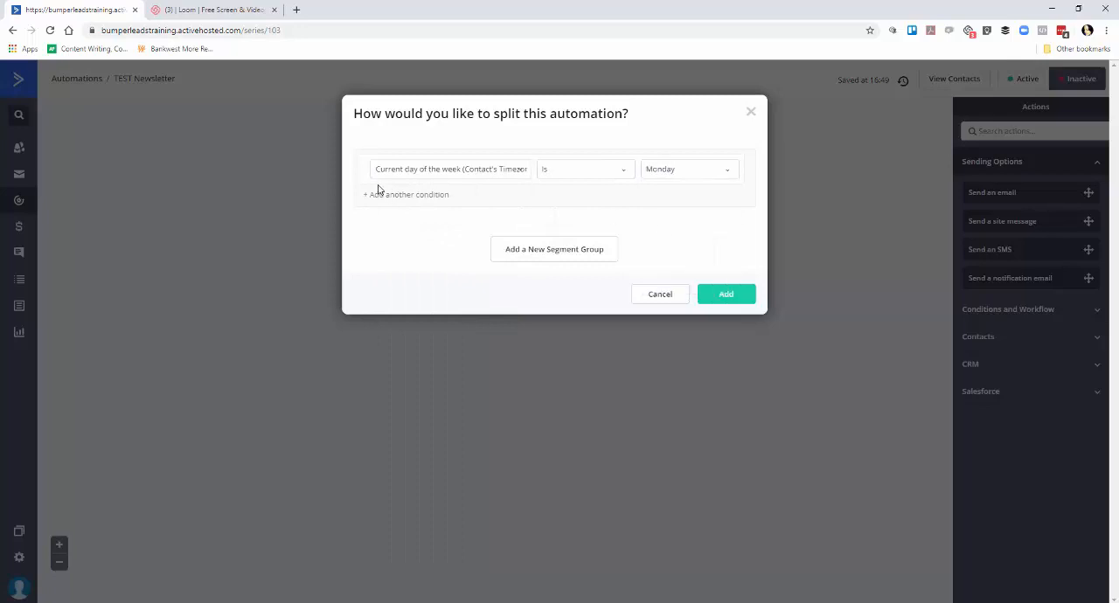
Add an And condition, Current time (Contact's Timezone) is 11 (11AM), and insert the If/Else split.
{"action": "left_click", "coordinate": [404, 196]}
{"action": "left_click", "coordinate": [480, 203]}
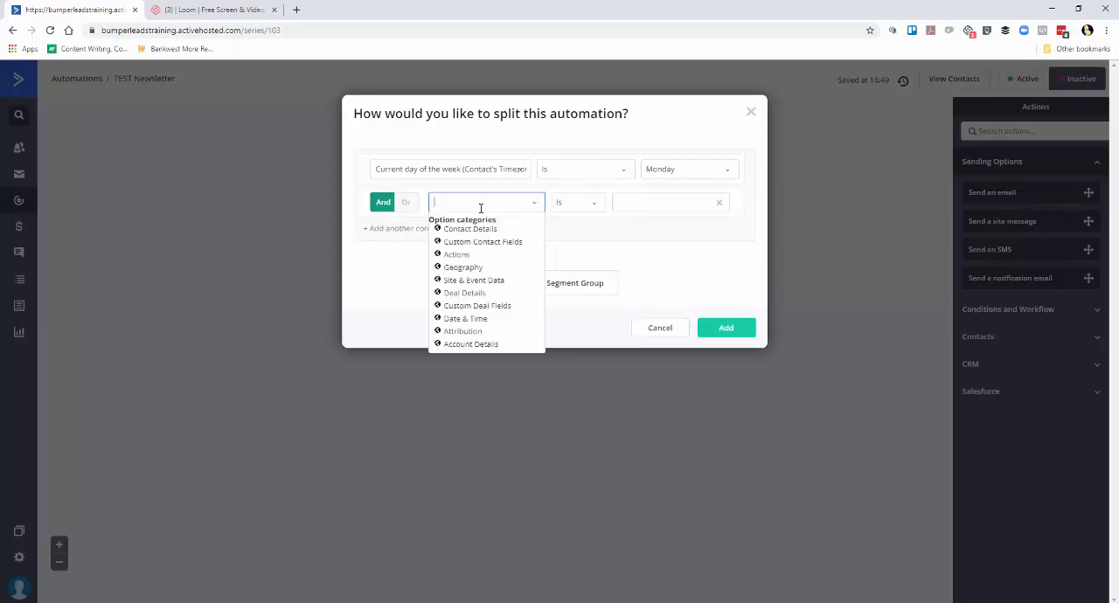
{"action": "type", "text": "curren"}
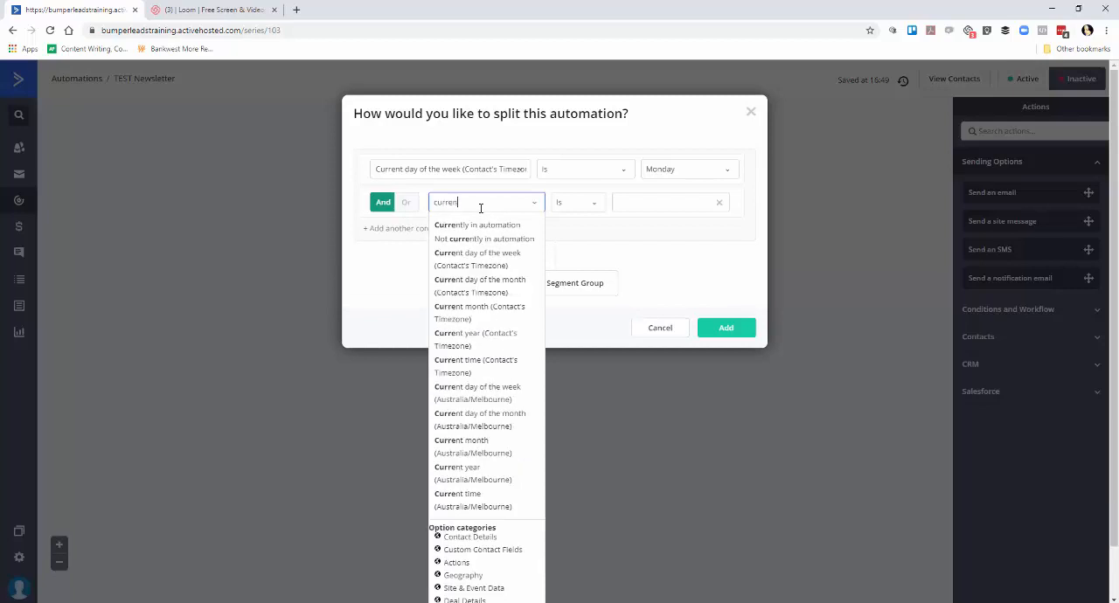
{"action": "type", "text": "t time"}
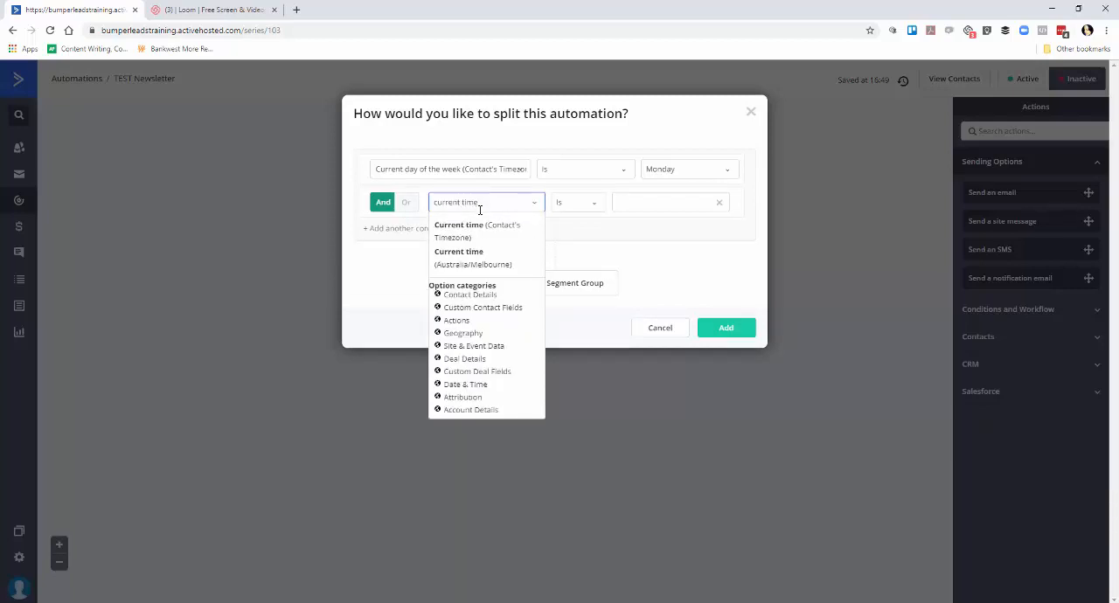
{"action": "left_click", "coordinate": [479, 225]}
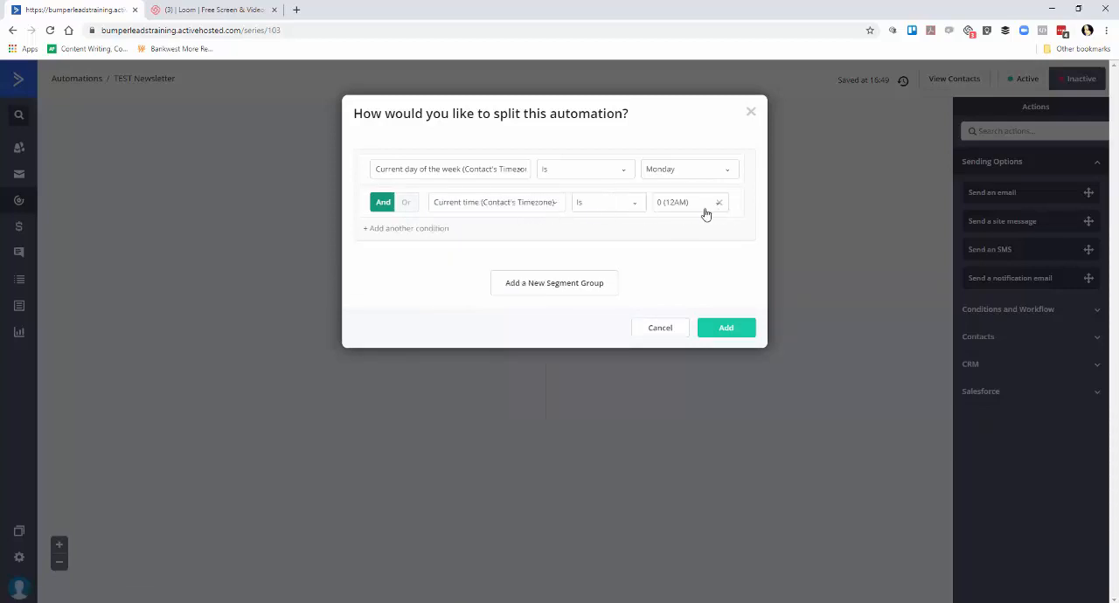
{"action": "left_click", "coordinate": [676, 210]}
{"action": "scroll", "coordinate": [675, 305], "scroll_direction": "down", "scroll_amount": 2}
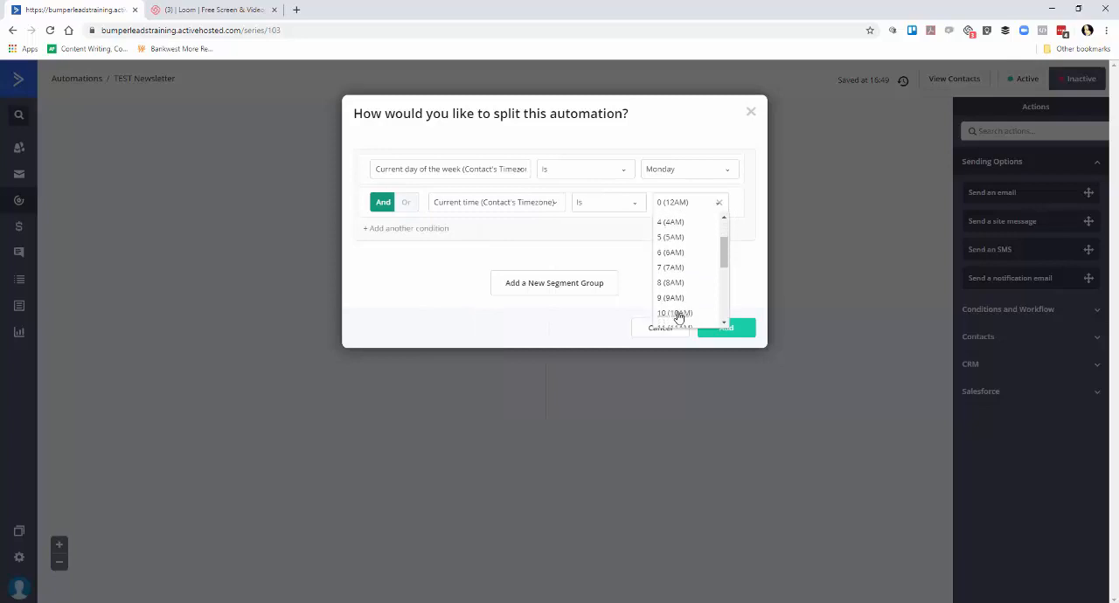
{"action": "left_click", "coordinate": [682, 271]}
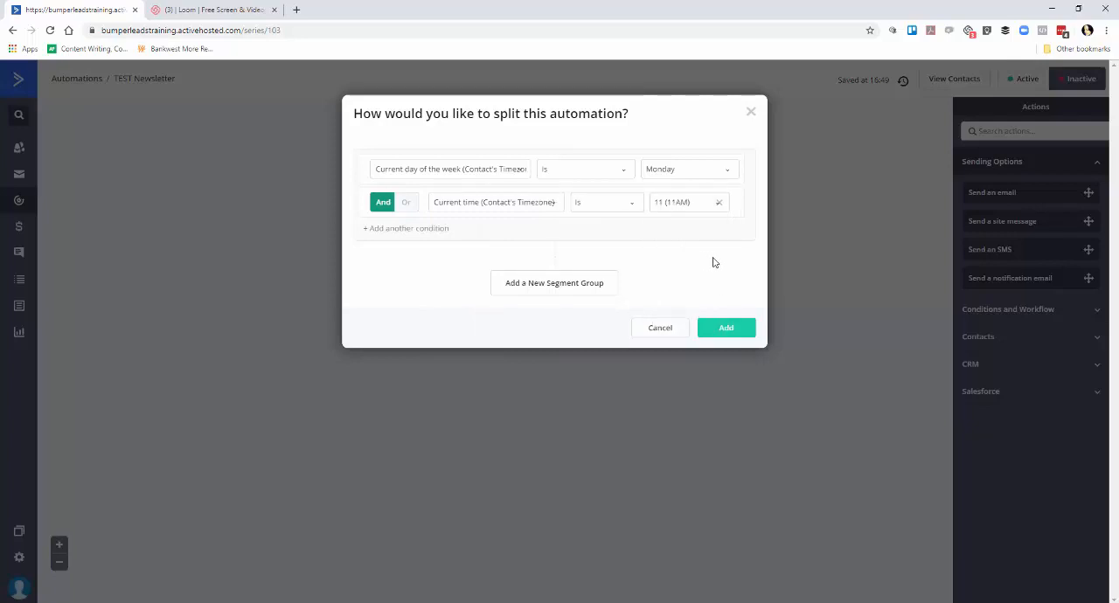
{"action": "left_click", "coordinate": [743, 327]}
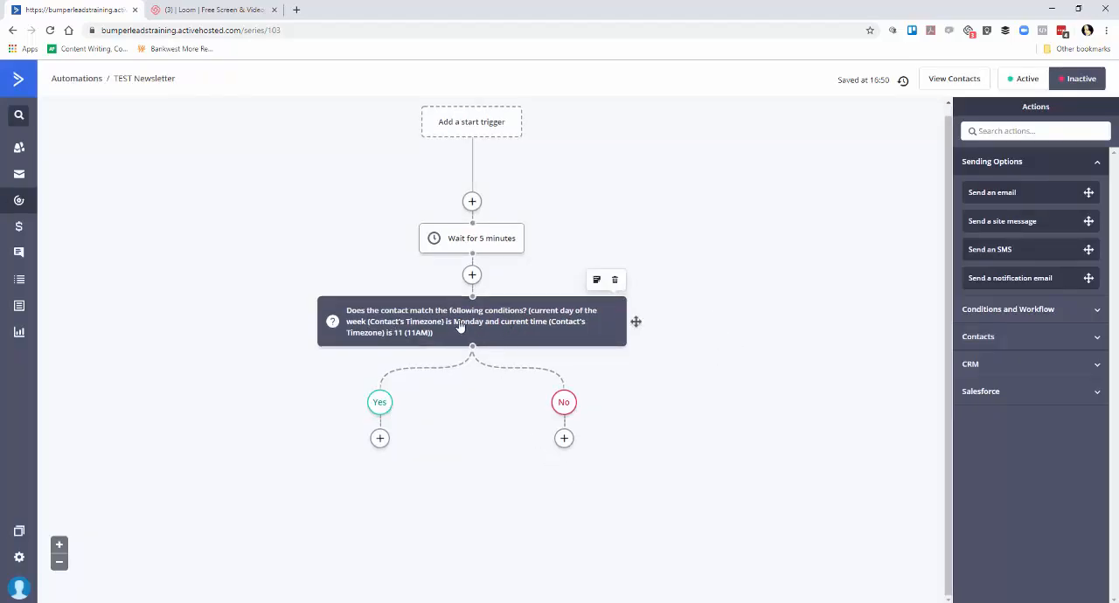
Add a Send an email action to the Yes branch and create a new email named "Test newsletter 1".
{"action": "left_click", "coordinate": [381, 440]}
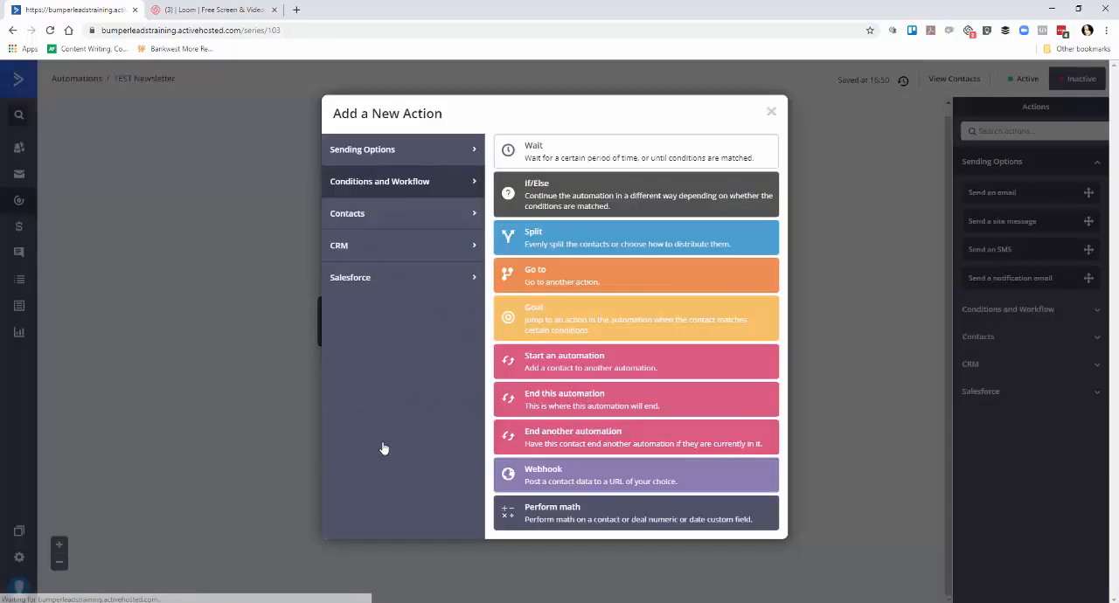
{"action": "left_click", "coordinate": [344, 153]}
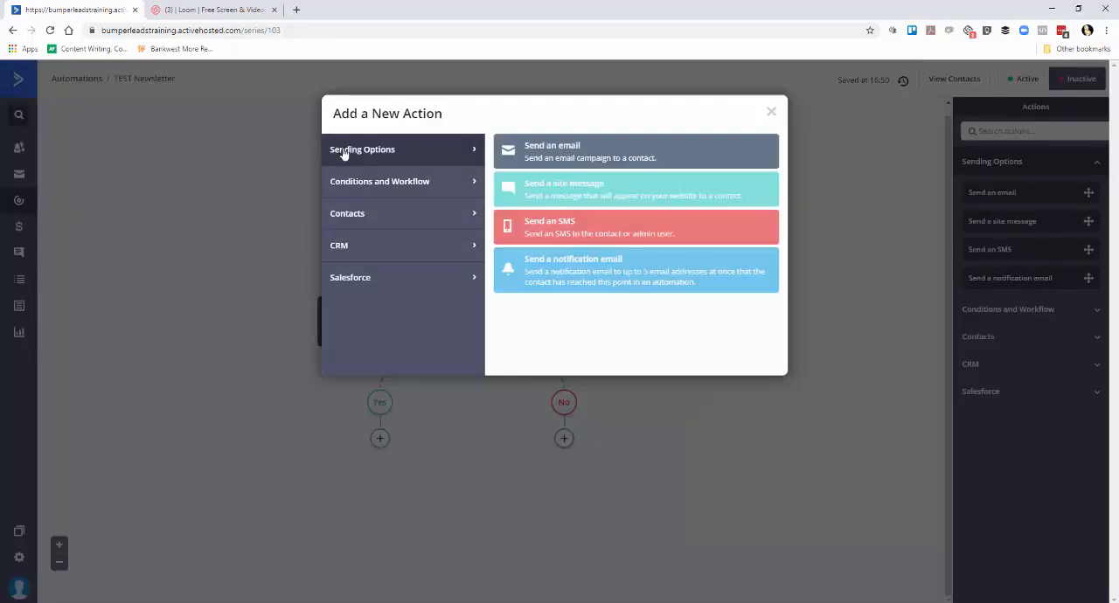
{"action": "left_click", "coordinate": [503, 152]}
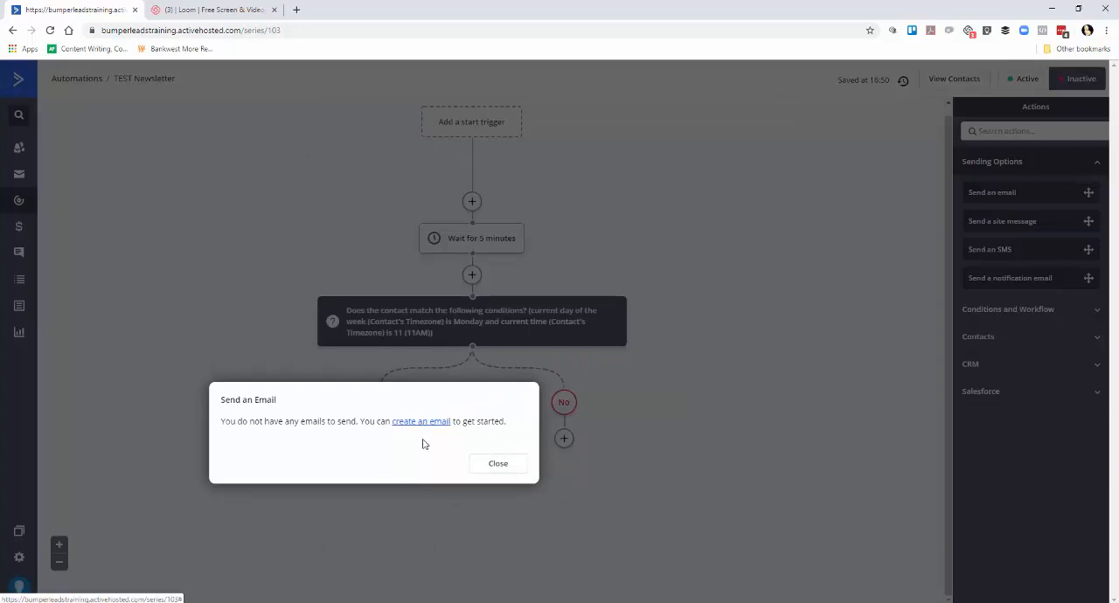
{"action": "left_click", "coordinate": [423, 423]}
{"action": "left_click", "coordinate": [229, 475]}
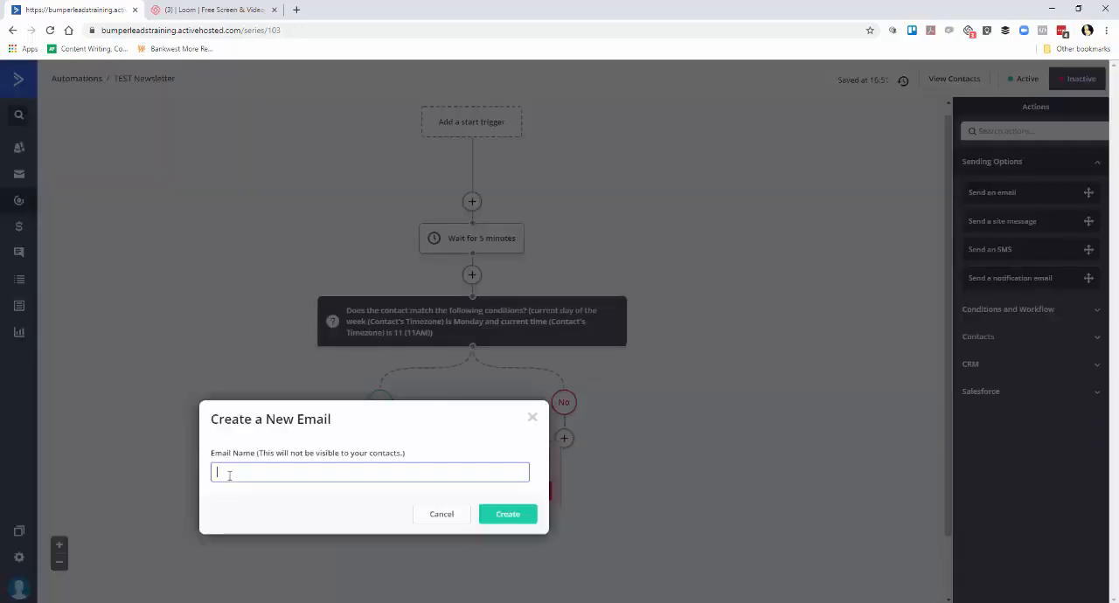
{"action": "type", "text": "Test newsletter 1"}
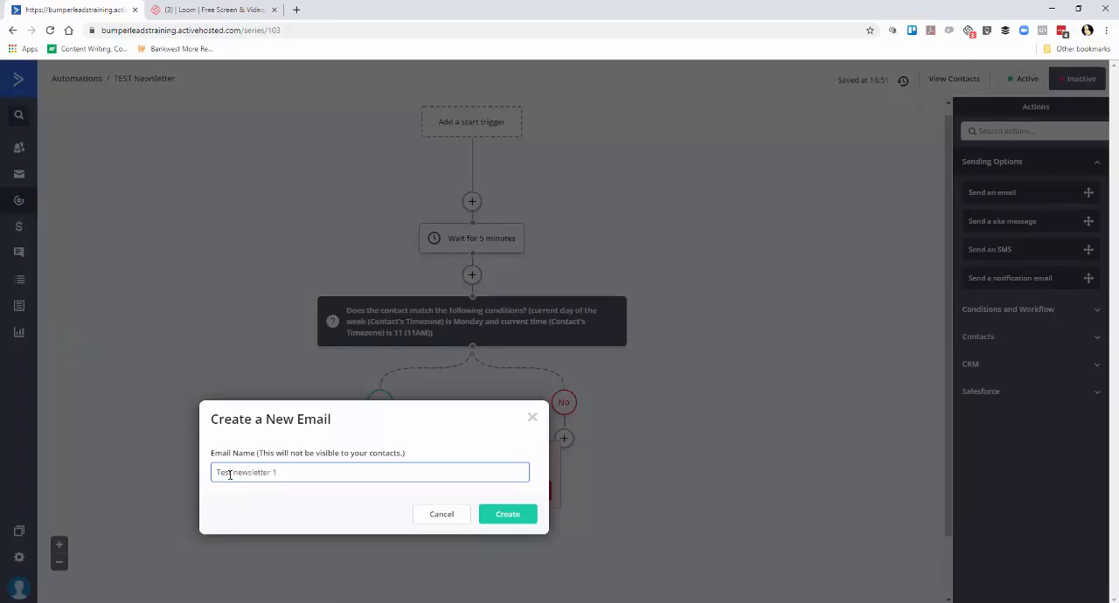
{"action": "left_click", "coordinate": [535, 519]}
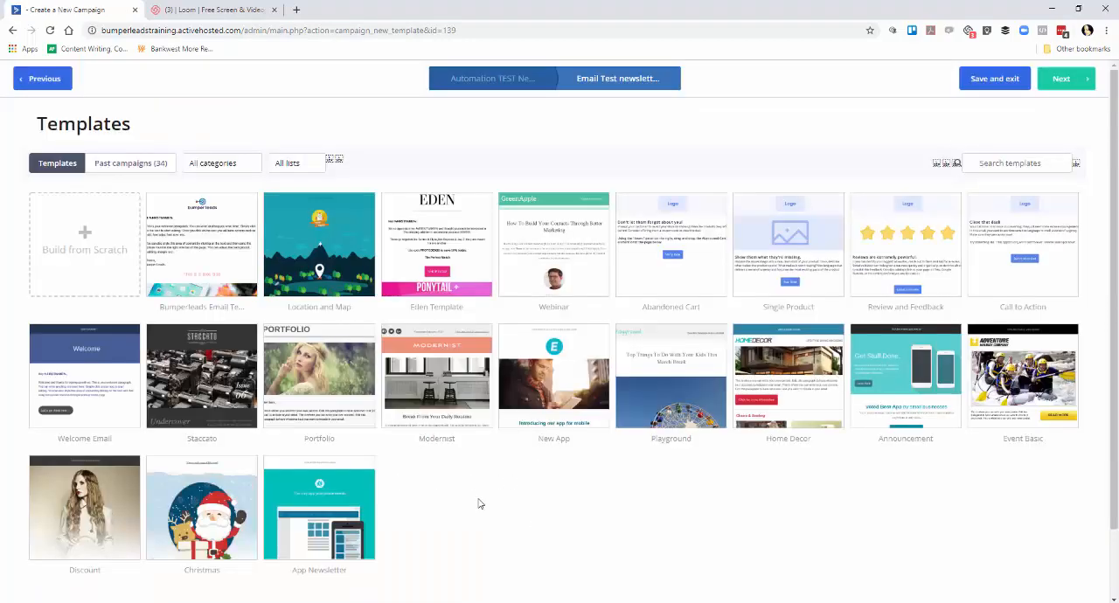
Build the email from the Bumperleads email template and set its subject to "Welcome to my newsletter!".
{"action": "left_click", "coordinate": [146, 166]}
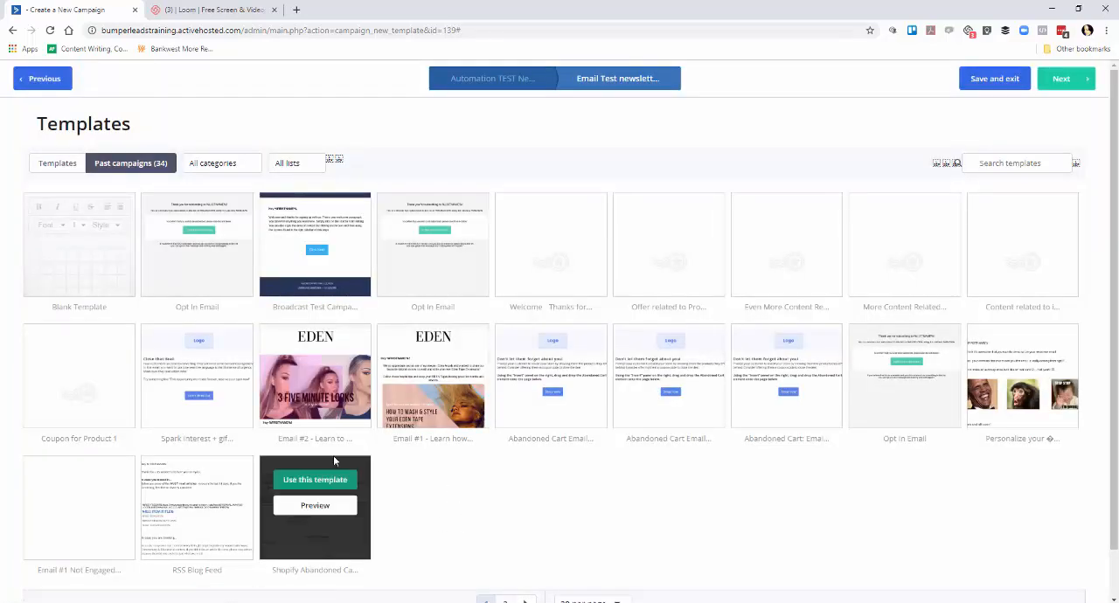
{"action": "left_click", "coordinate": [53, 168]}
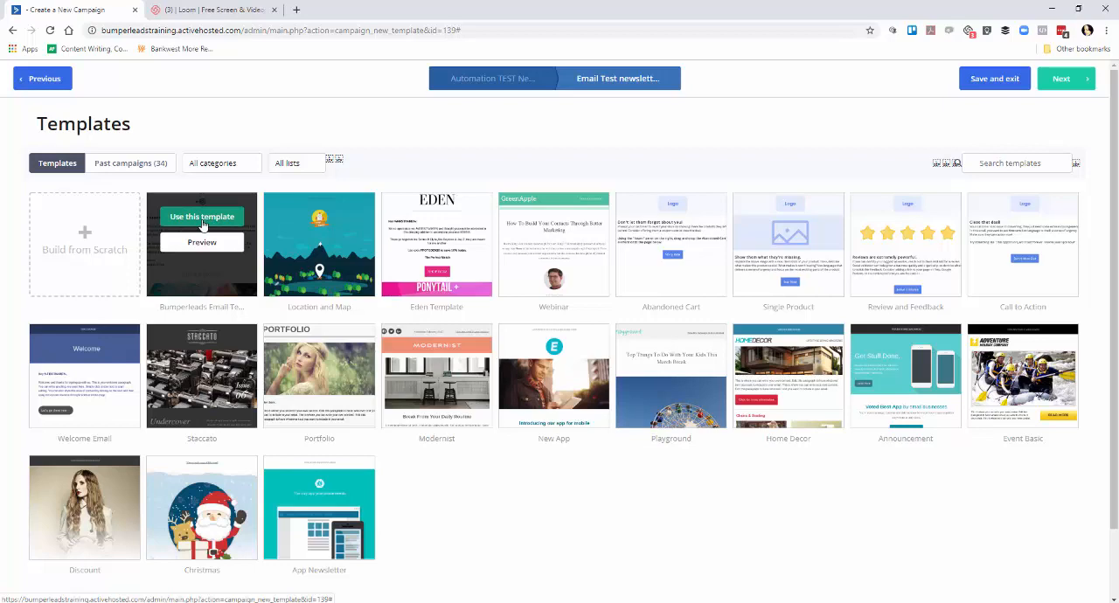
{"action": "left_click", "coordinate": [202, 217]}
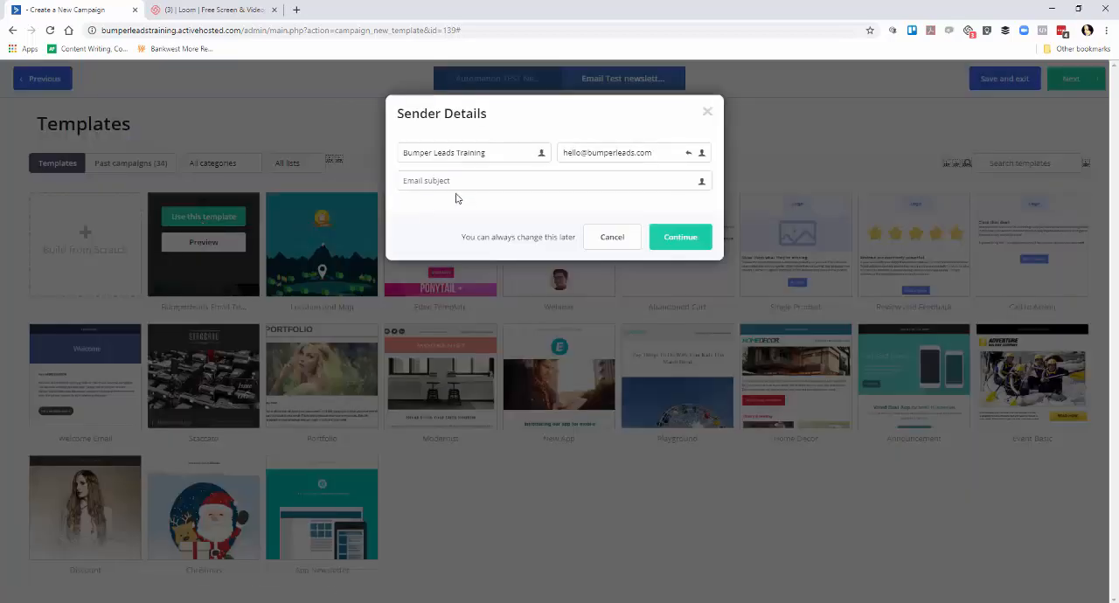
{"action": "type", "text": "Welcome to my newsletter!"}
{"action": "left_click", "coordinate": [665, 236]}
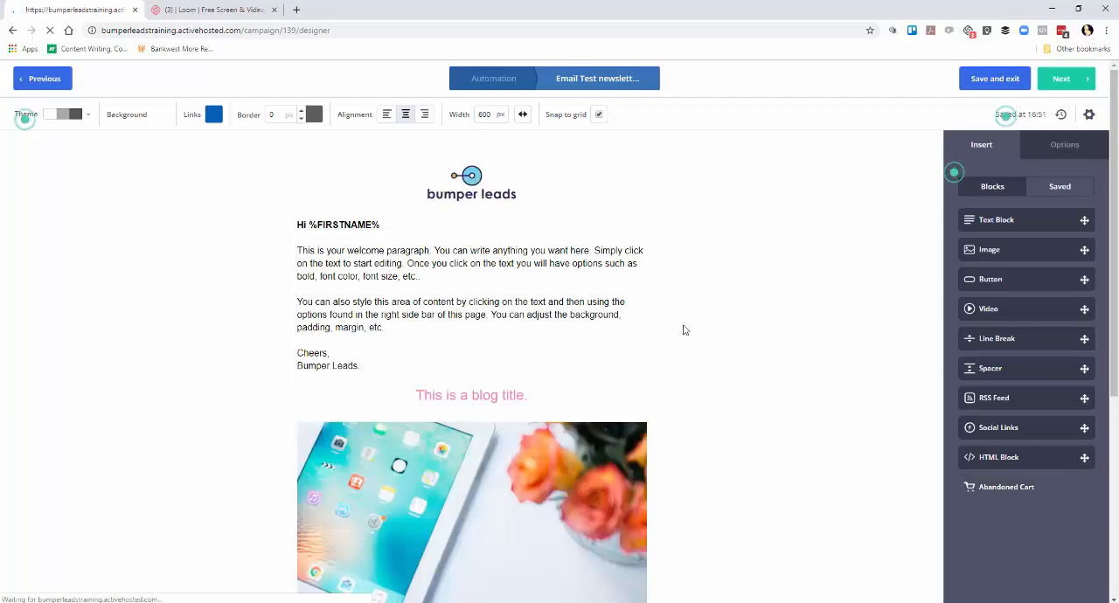
Check the email's layout, continue to the campaign summary, and review its sender, tracking and test options.
{"action": "scroll", "coordinate": [685, 329], "scroll_direction": "down", "scroll_amount": 3}
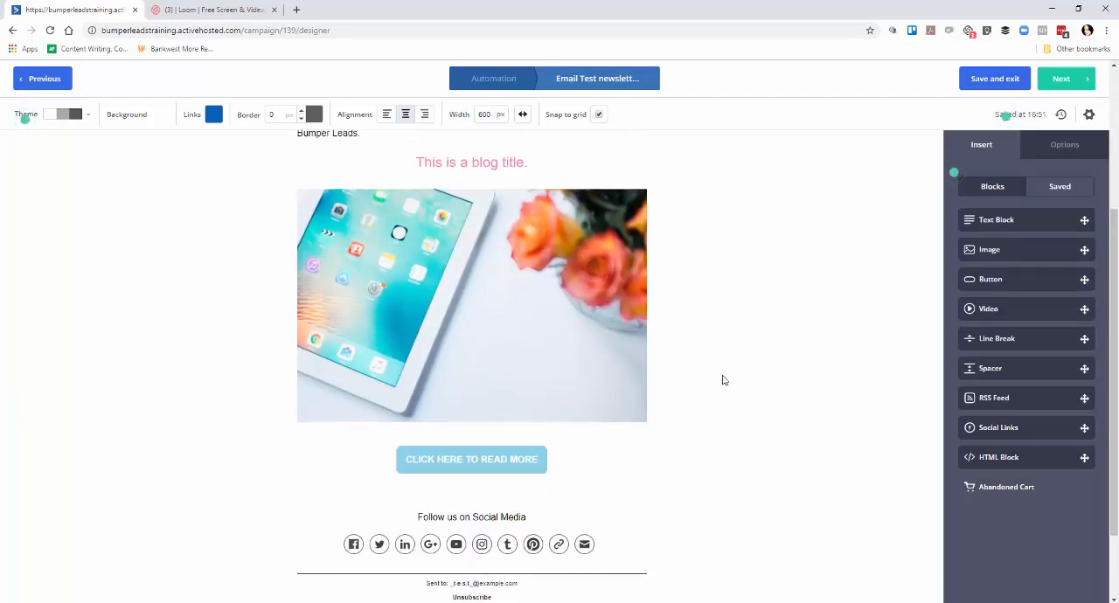
{"action": "scroll", "coordinate": [725, 380], "scroll_direction": "up", "scroll_amount": 3}
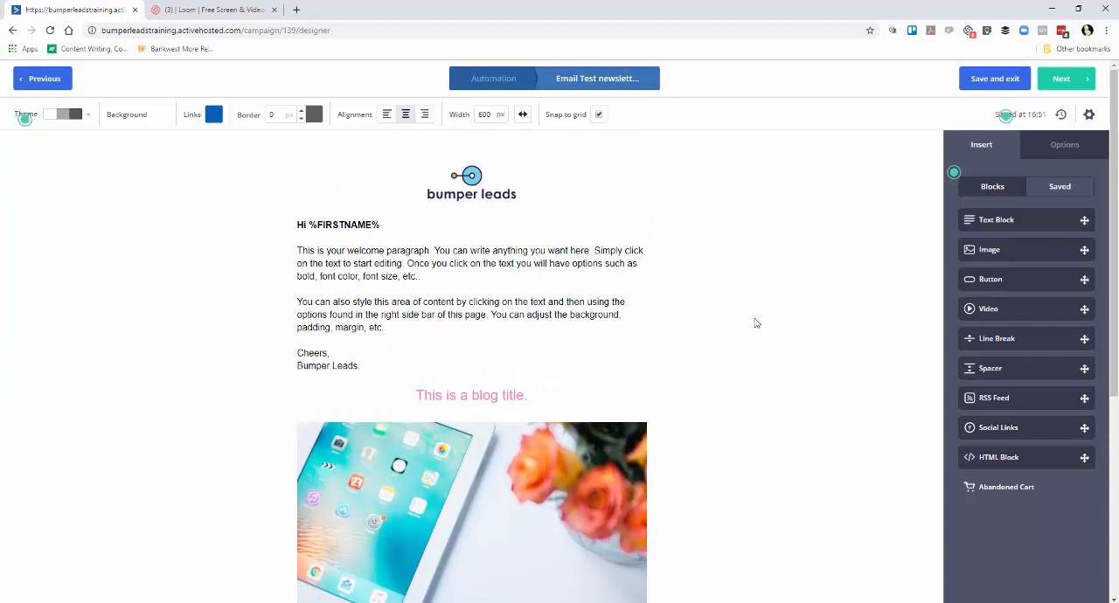
{"action": "left_click", "coordinate": [1062, 79]}
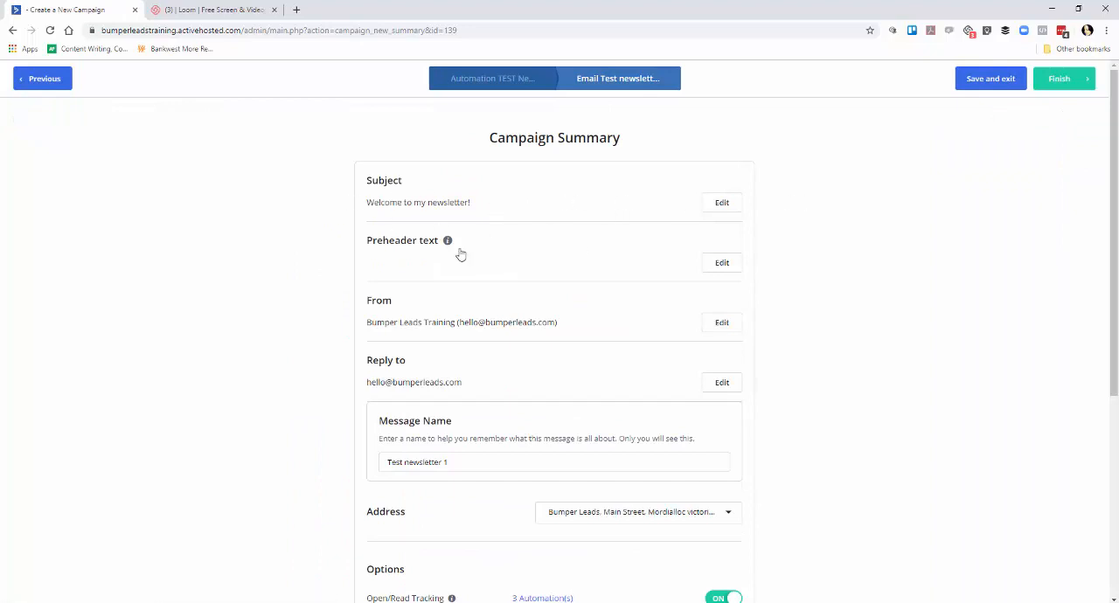
{"action": "scroll", "coordinate": [535, 279], "scroll_direction": "down", "scroll_amount": 2}
{"action": "scroll", "coordinate": [536, 280], "scroll_direction": "down", "scroll_amount": 1}
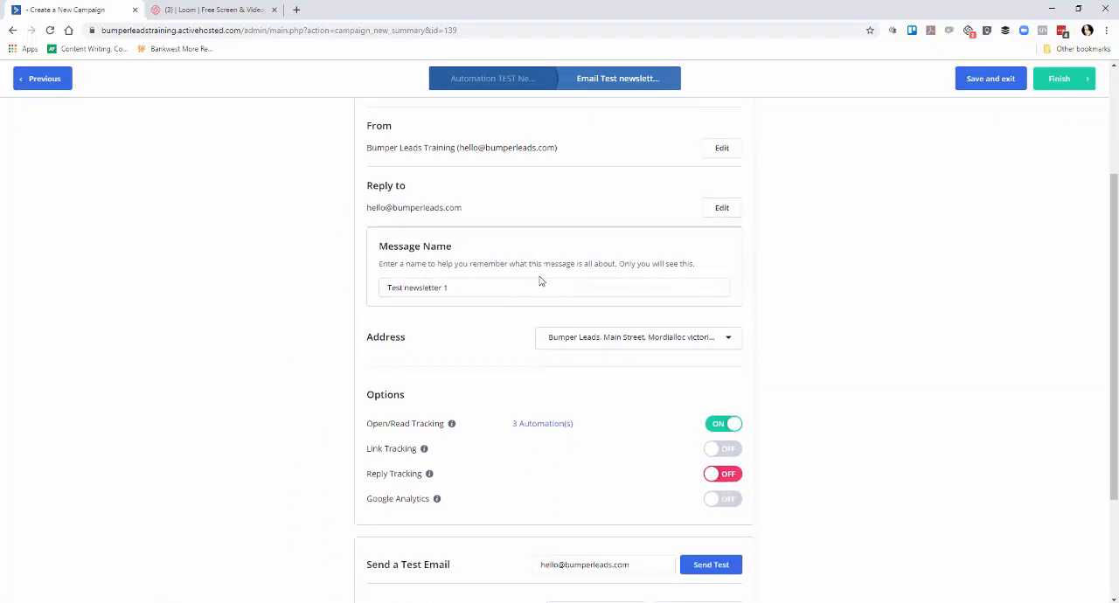
{"action": "scroll", "coordinate": [536, 297], "scroll_direction": "down", "scroll_amount": 1}
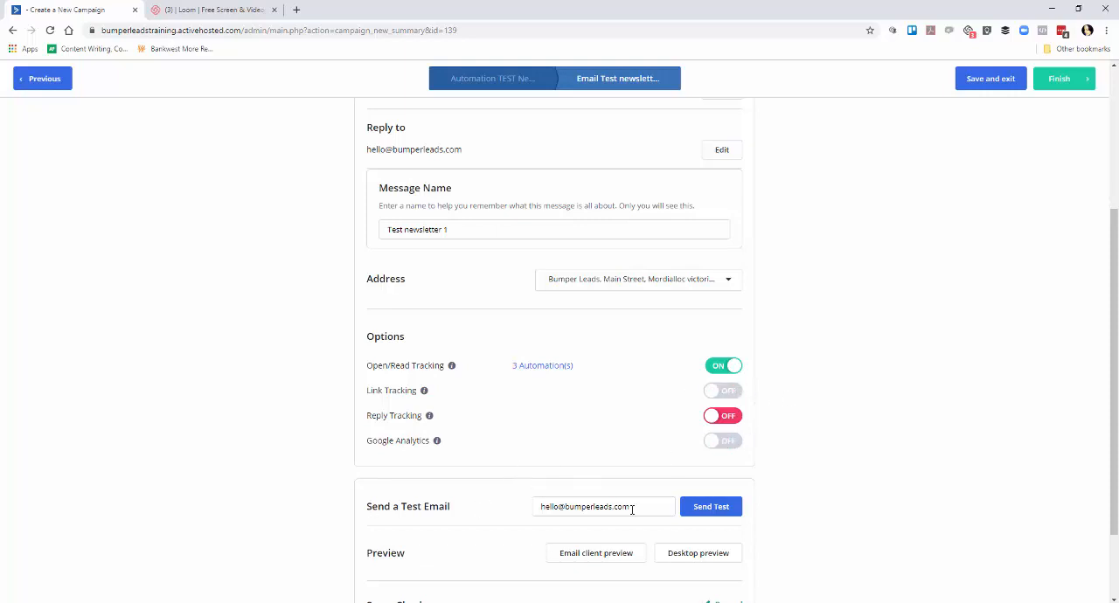
{"action": "scroll", "coordinate": [551, 516], "scroll_direction": "down", "scroll_amount": 1}
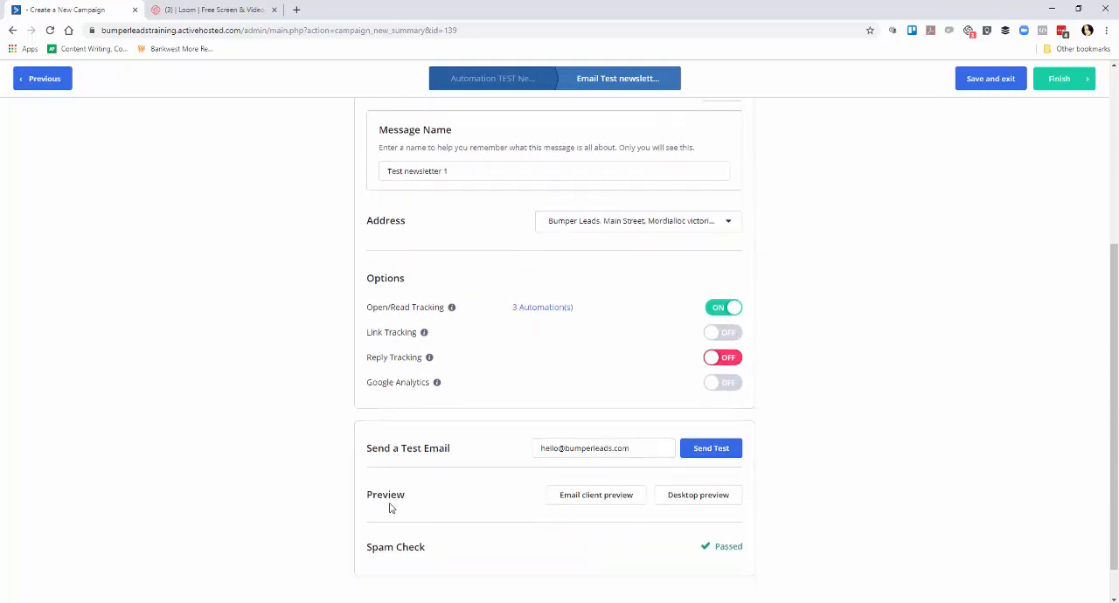
Examine the newsletter in the desktop preview, including its format options, and close the preview.
{"action": "left_click", "coordinate": [722, 504]}
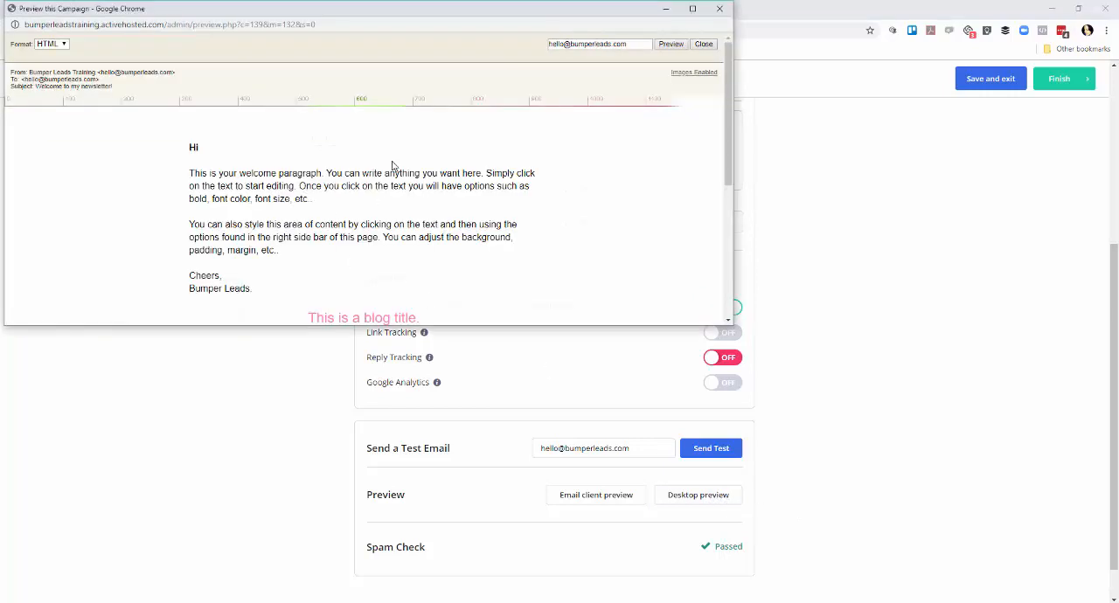
{"action": "scroll", "coordinate": [570, 194], "scroll_direction": "down", "scroll_amount": 10}
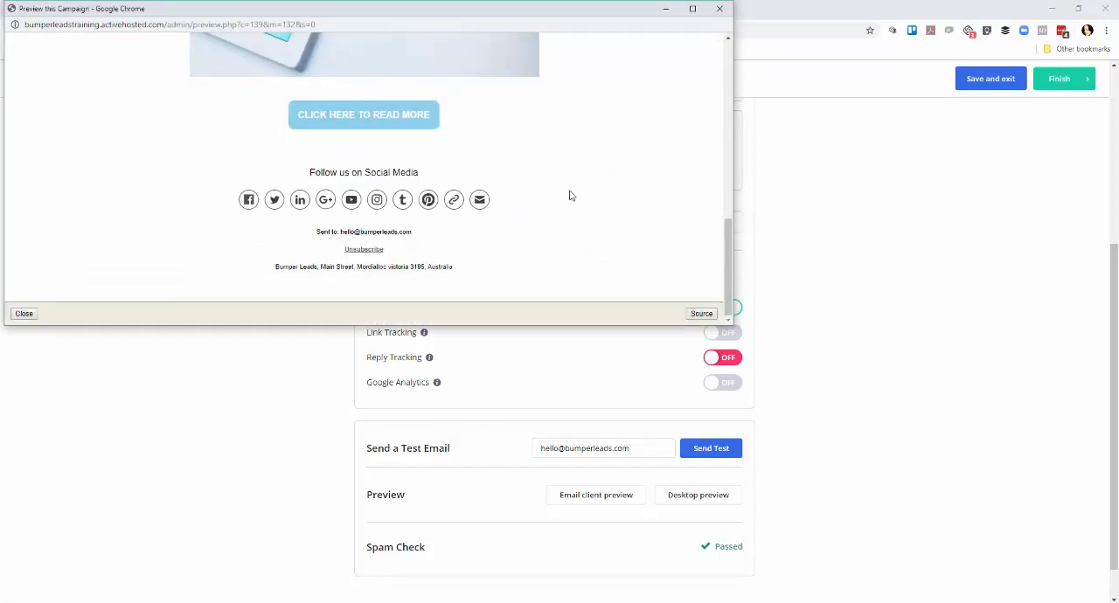
{"action": "scroll", "coordinate": [571, 196], "scroll_direction": "up", "scroll_amount": 10}
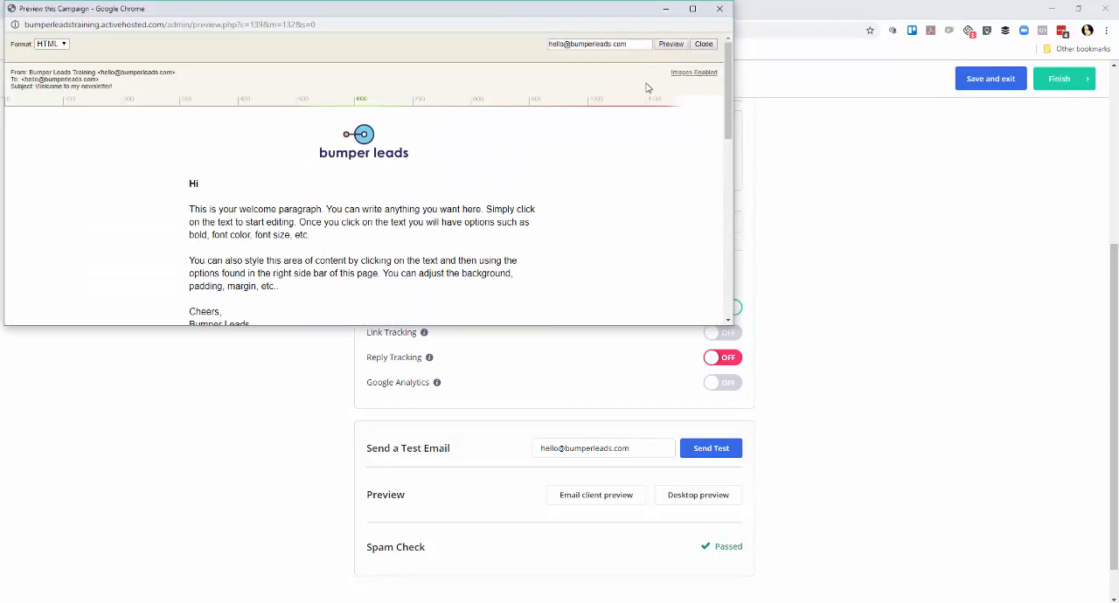
{"action": "left_click", "coordinate": [63, 46]}
{"action": "left_click", "coordinate": [63, 56]}
{"action": "left_click", "coordinate": [704, 43]}
Finish the email and save the send action with "Test newsletter 1" set to Send immediately.
{"action": "scroll", "coordinate": [1029, 387], "scroll_direction": "up", "scroll_amount": 3}
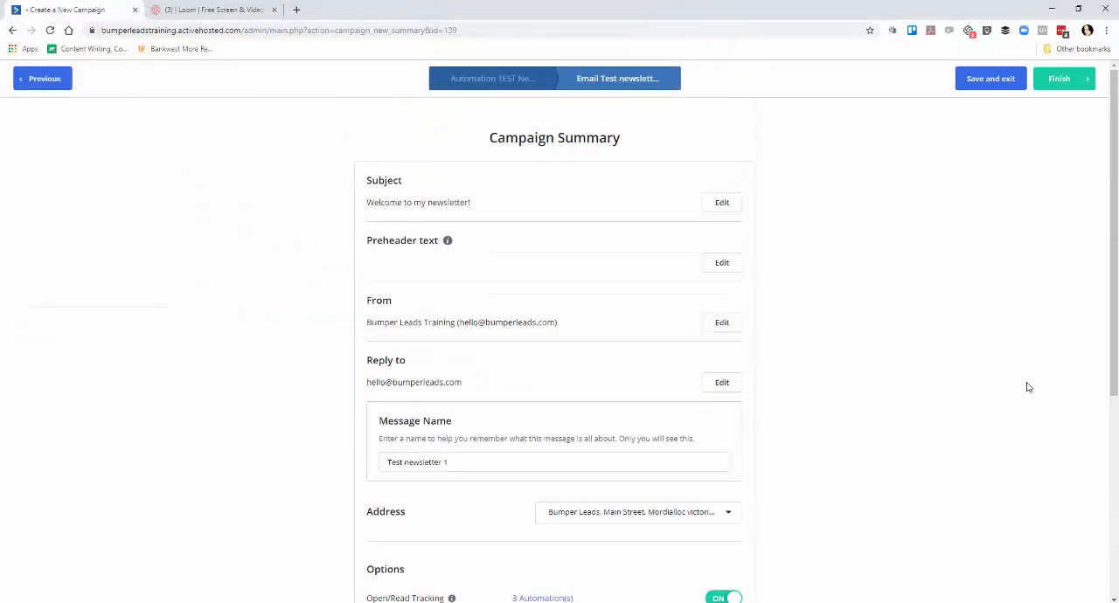
{"action": "left_click", "coordinate": [1082, 85]}
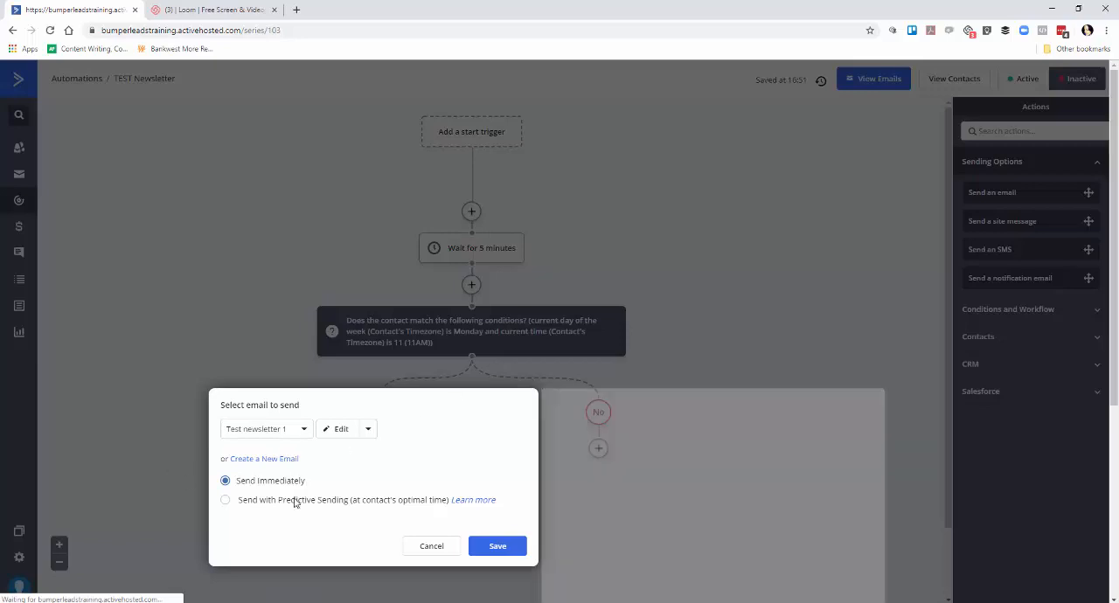
{"action": "left_click", "coordinate": [522, 553]}
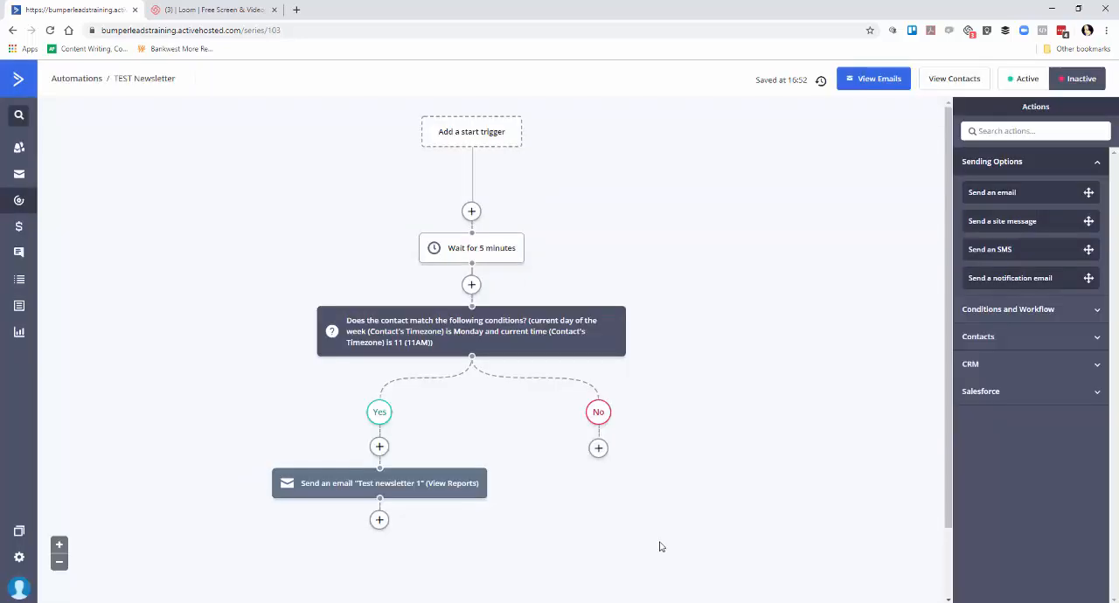
Add a wait of 3 days below the "Test newsletter 1" email action.
{"action": "scroll", "coordinate": [522, 486], "scroll_direction": "down", "scroll_amount": 1}
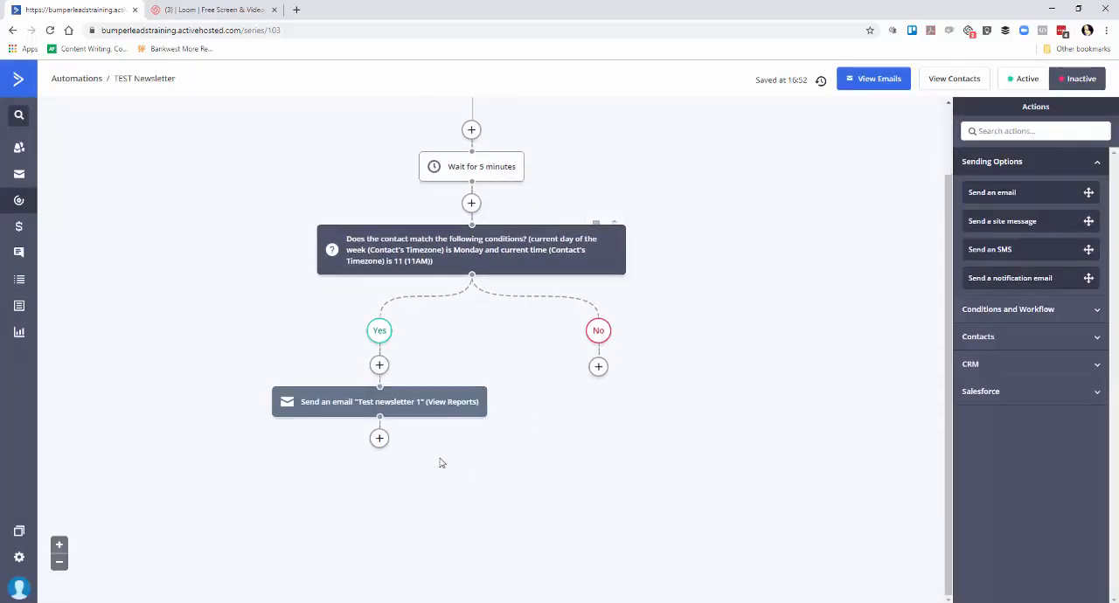
{"action": "left_click", "coordinate": [380, 439]}
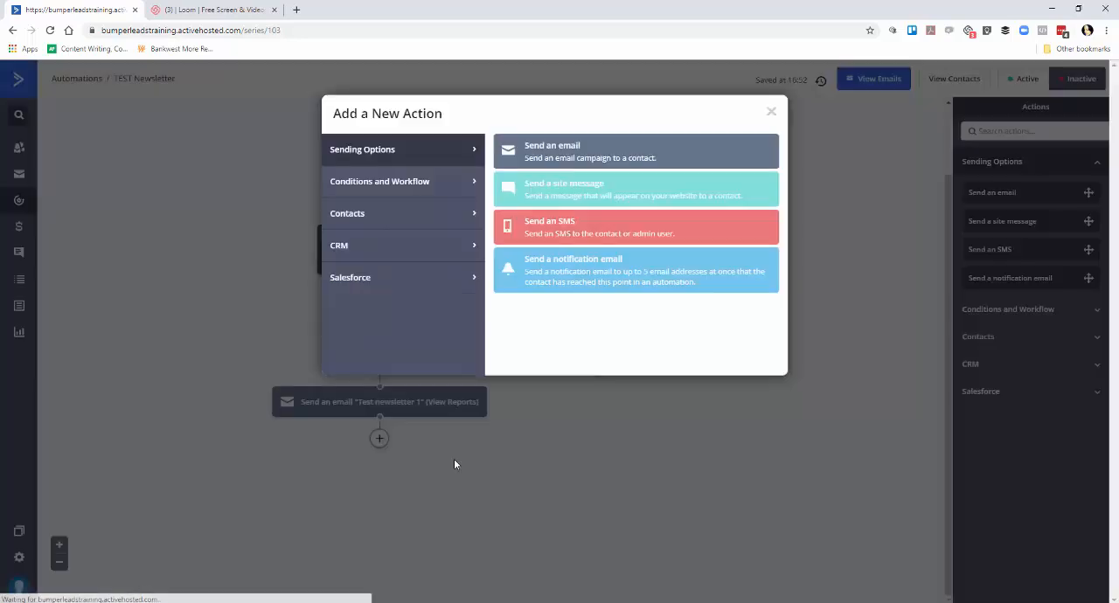
{"action": "left_click", "coordinate": [378, 185]}
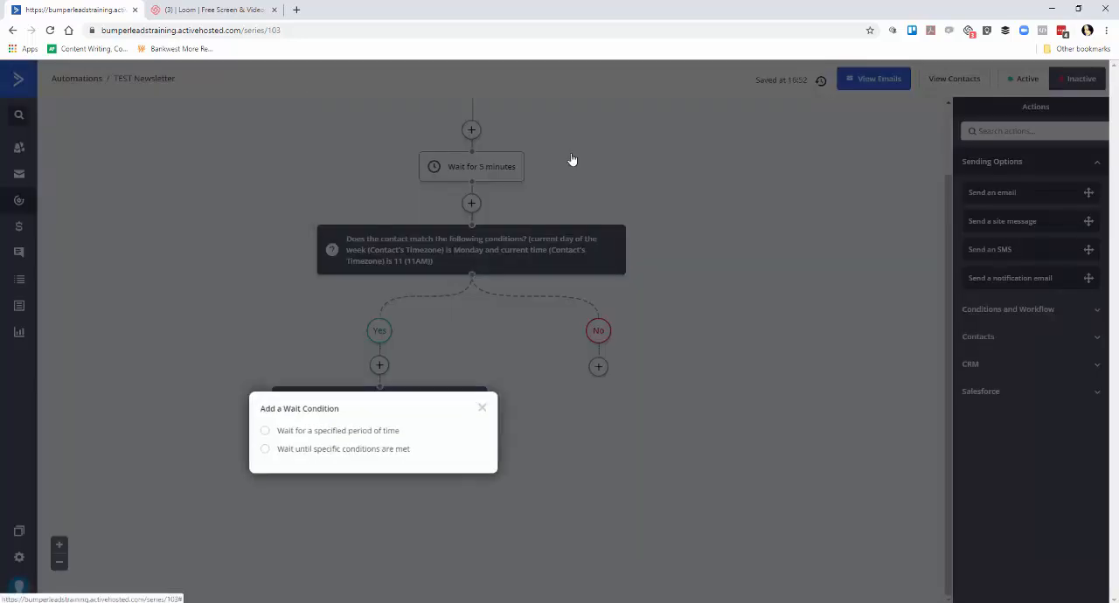
{"action": "left_click", "coordinate": [570, 155]}
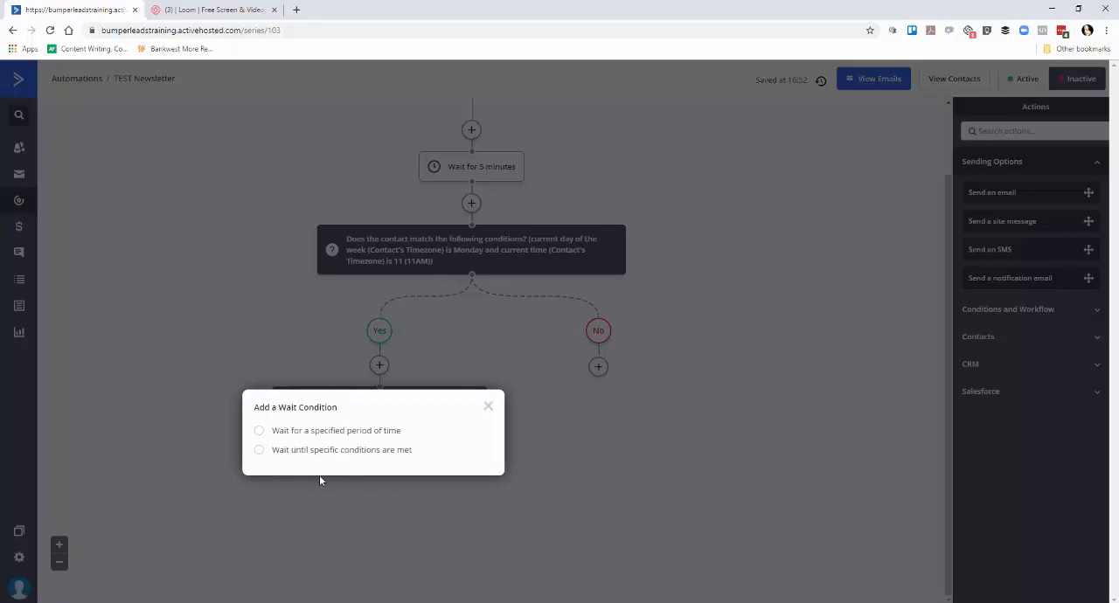
{"action": "left_click", "coordinate": [309, 430]}
{"action": "left_click", "coordinate": [378, 443]}
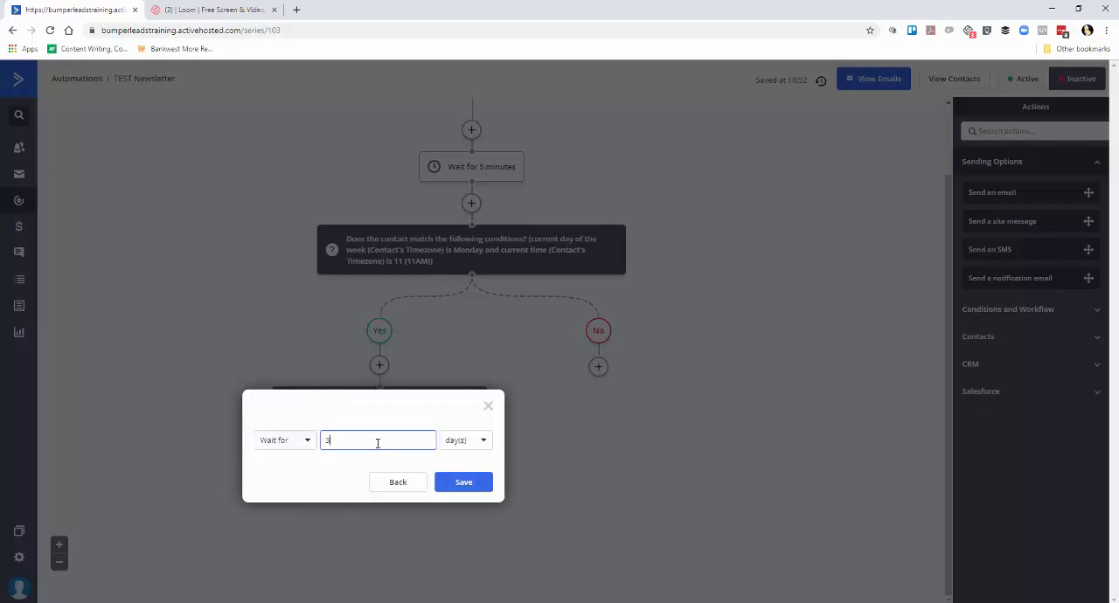
{"action": "left_click", "coordinate": [446, 481]}
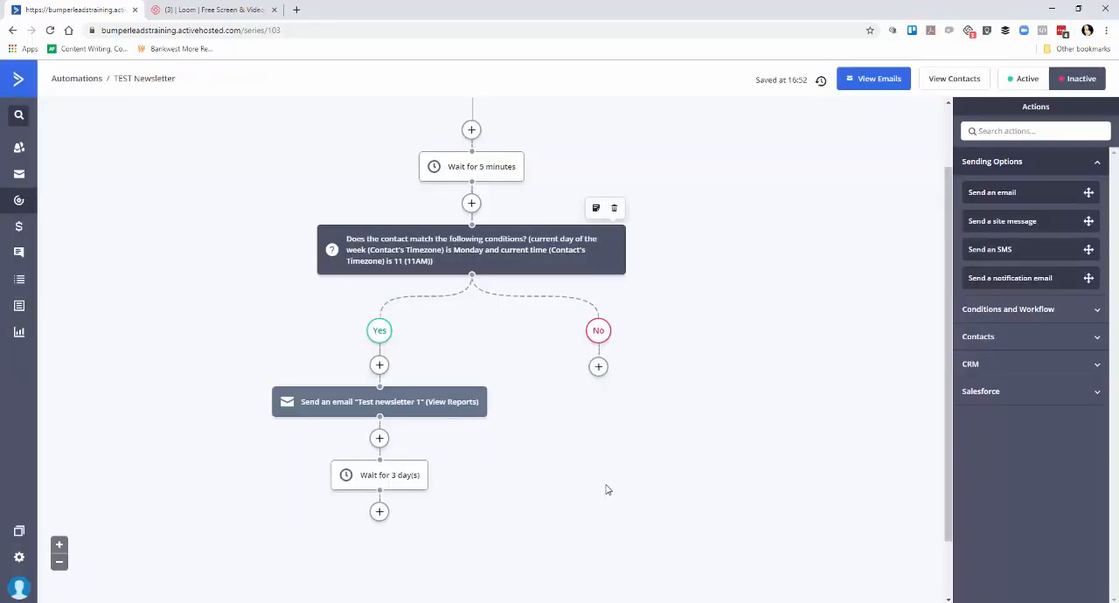
Add an If/Else action below the 3-day wait with the condition Has not opened "Test newsletter 1".
{"action": "scroll", "coordinate": [566, 481], "scroll_direction": "down", "scroll_amount": 1}
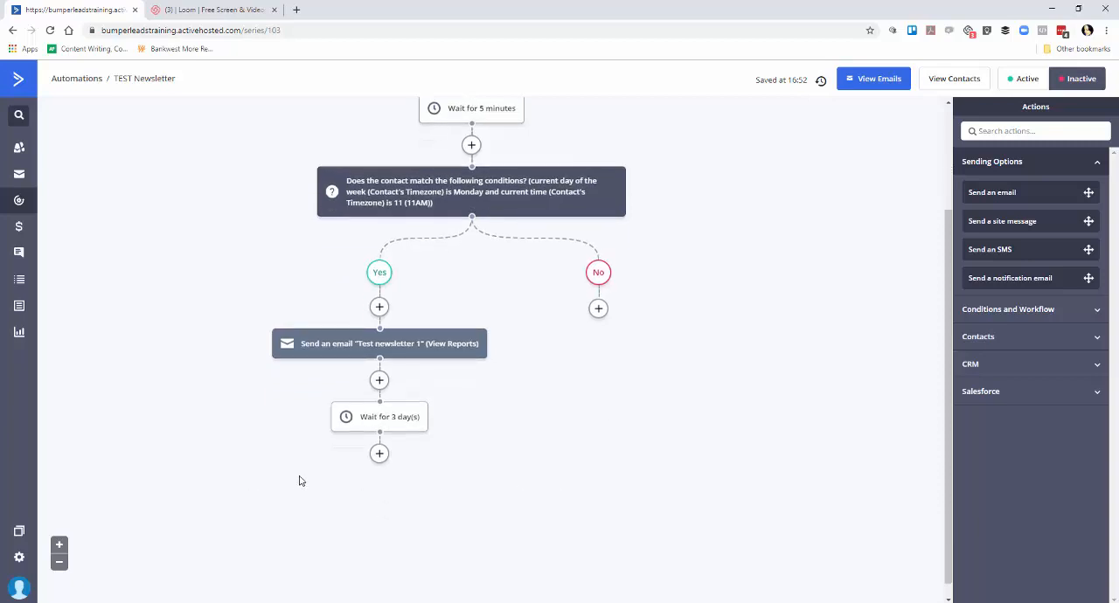
{"action": "left_click", "coordinate": [379, 454]}
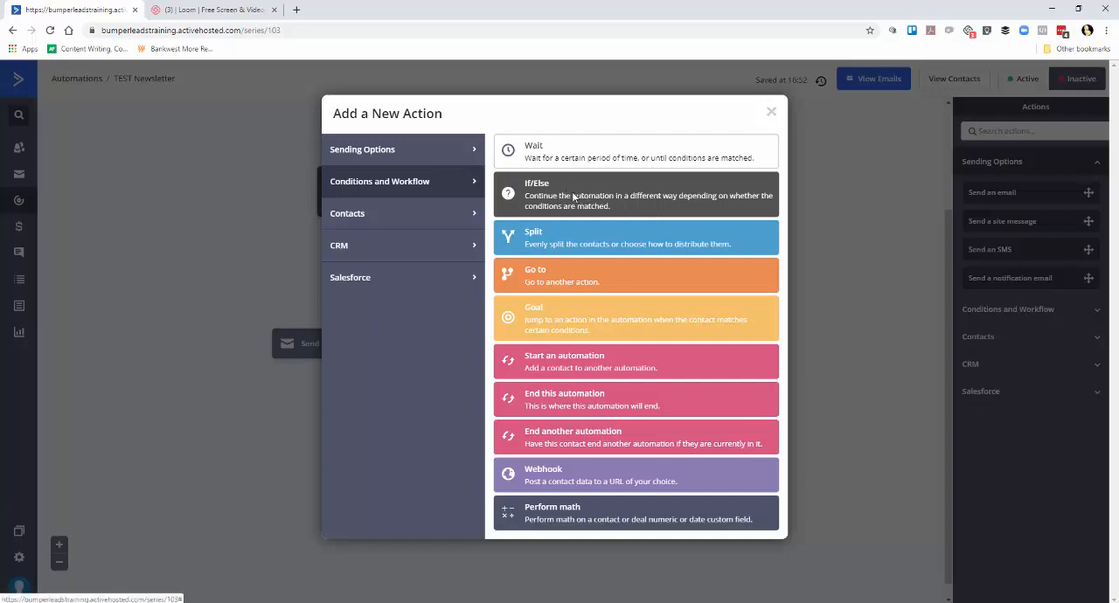
{"action": "left_click", "coordinate": [570, 190]}
{"action": "left_click", "coordinate": [447, 170]}
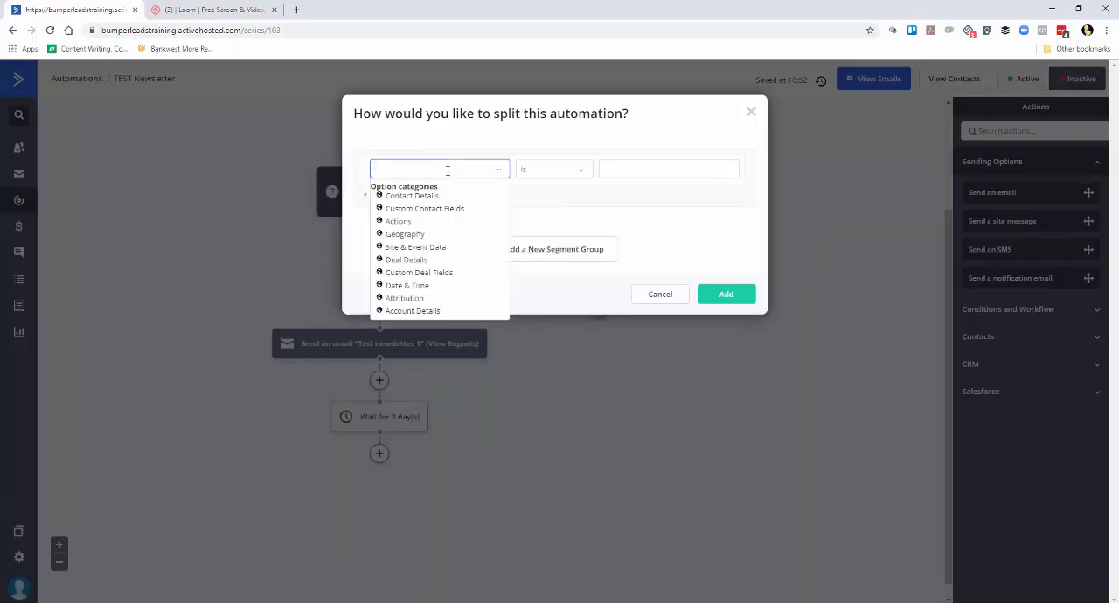
{"action": "type", "text": "has not"}
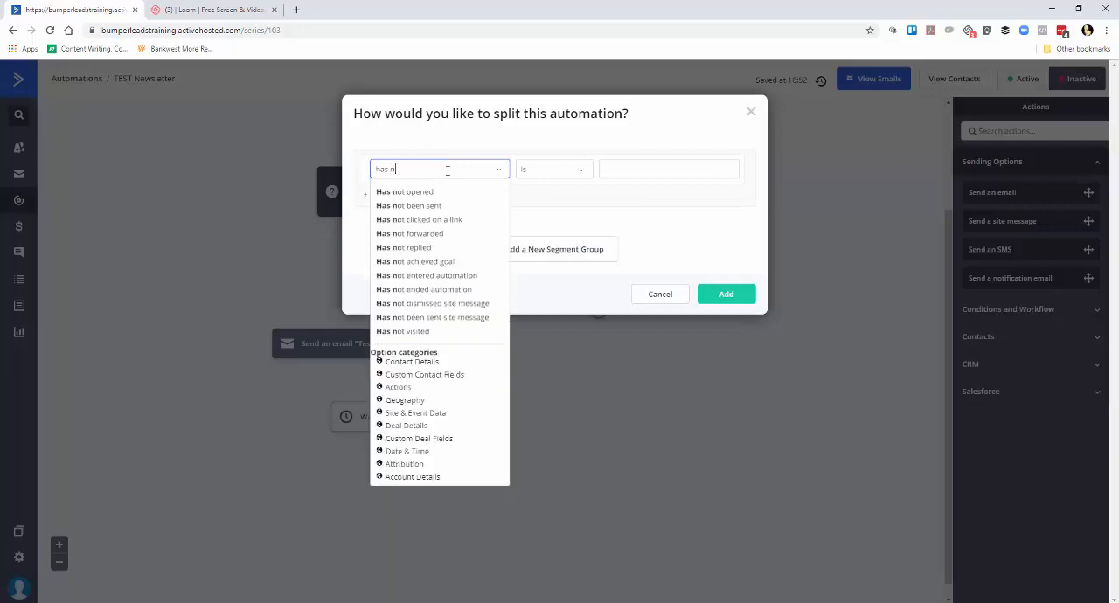
{"action": "left_click", "coordinate": [425, 192]}
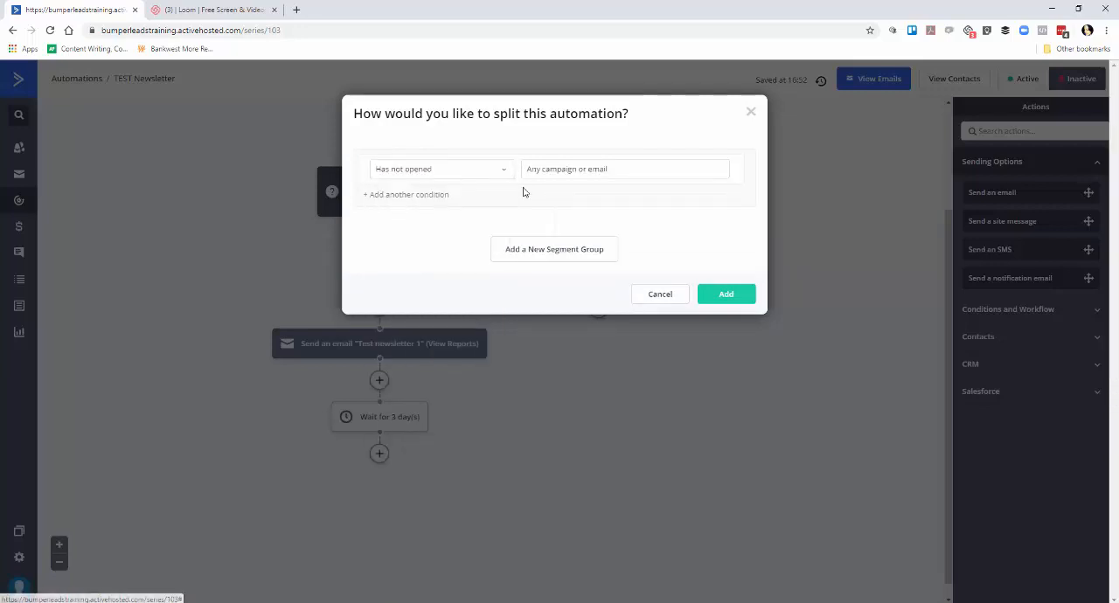
{"action": "left_click", "coordinate": [593, 171]}
{"action": "left_click", "coordinate": [582, 200]}
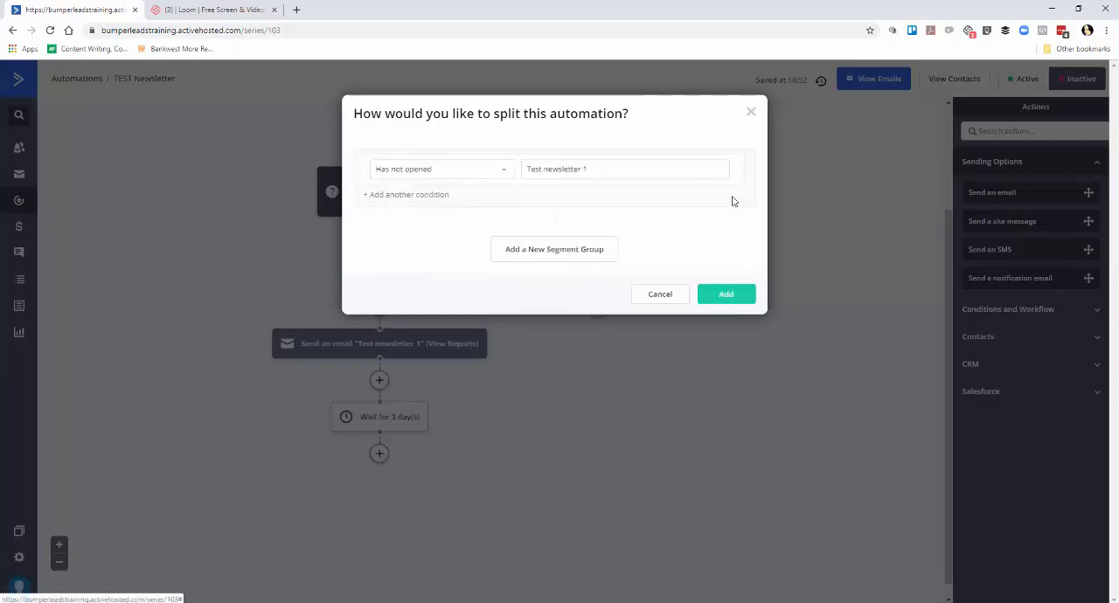
{"action": "left_click", "coordinate": [750, 295]}
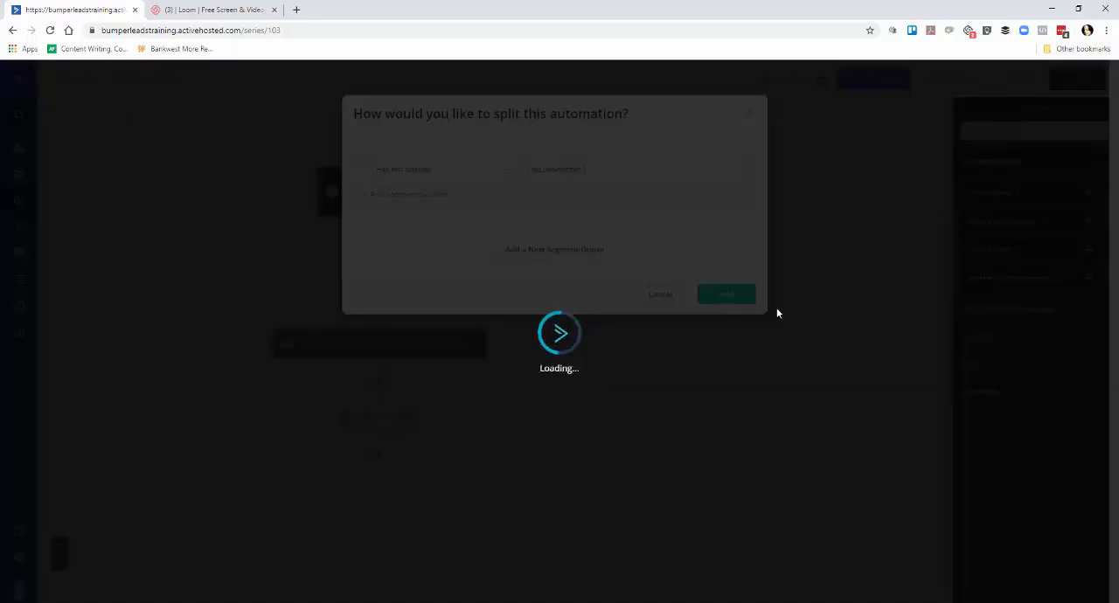
Add a Send an email action to the Yes branch of the not-opened split and open a copy of "Test newsletter 1" in the designer.
{"action": "scroll", "coordinate": [606, 376], "scroll_direction": "down", "scroll_amount": 2}
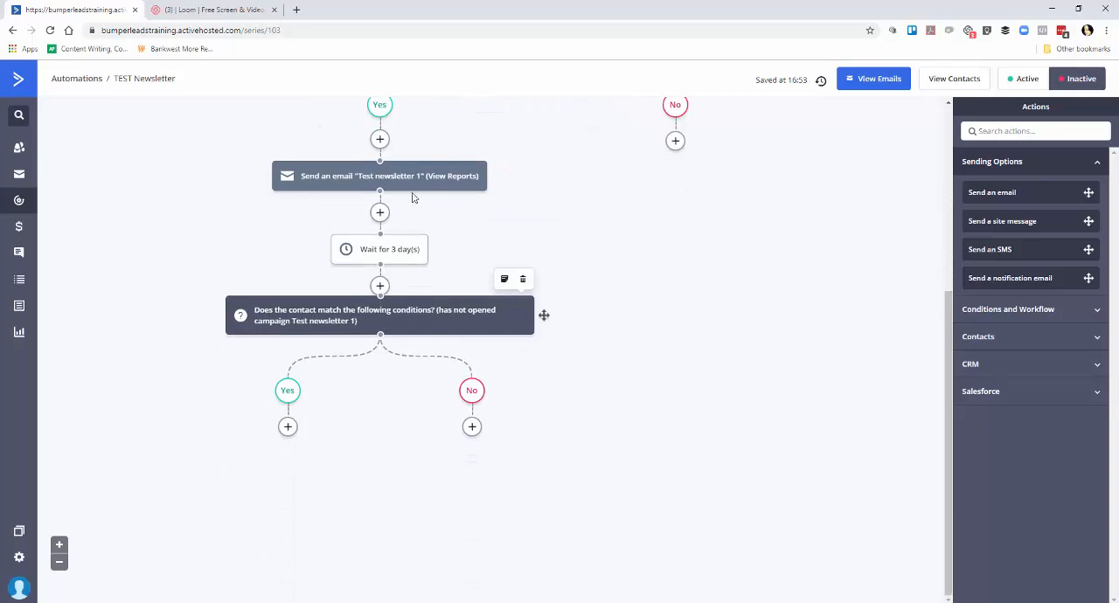
{"action": "mouse_move", "coordinate": [421, 183]}
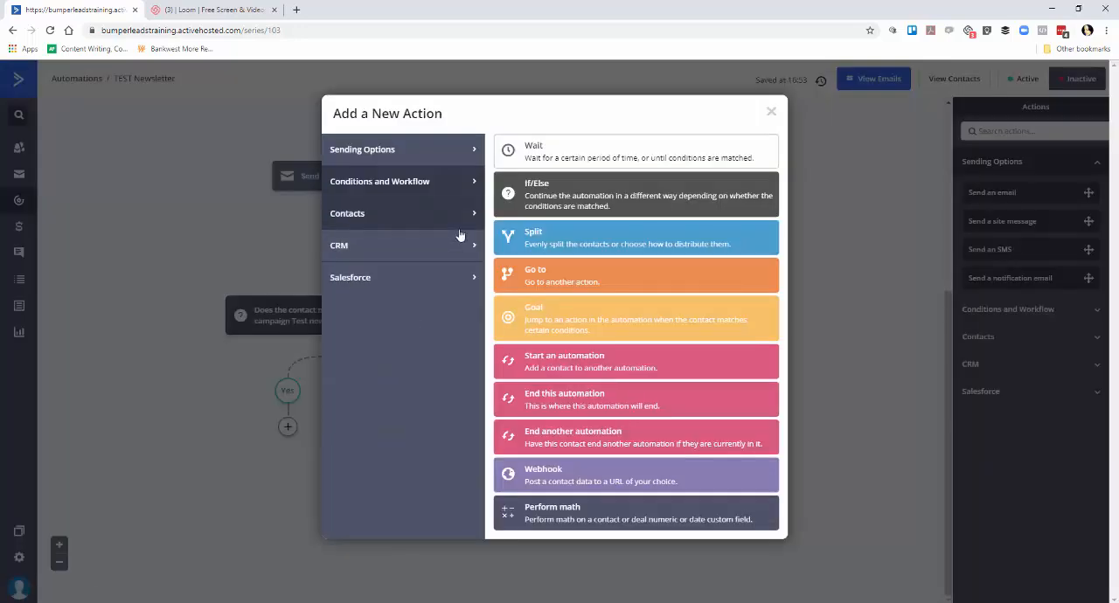
{"action": "left_click", "coordinate": [455, 150]}
{"action": "left_click", "coordinate": [603, 155]}
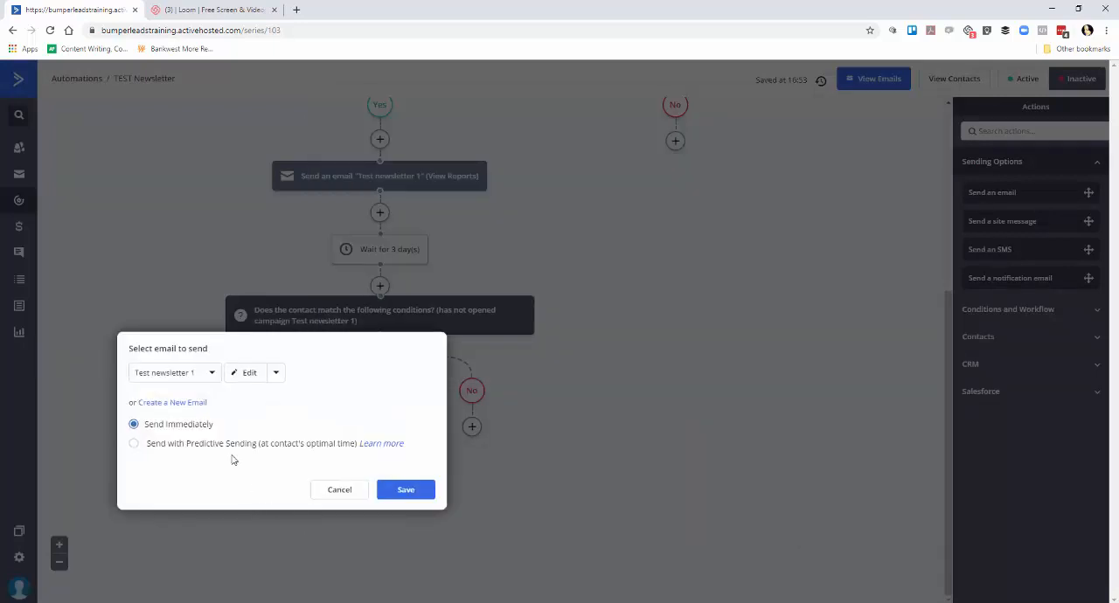
{"action": "left_click", "coordinate": [276, 374]}
{"action": "left_click", "coordinate": [255, 395]}
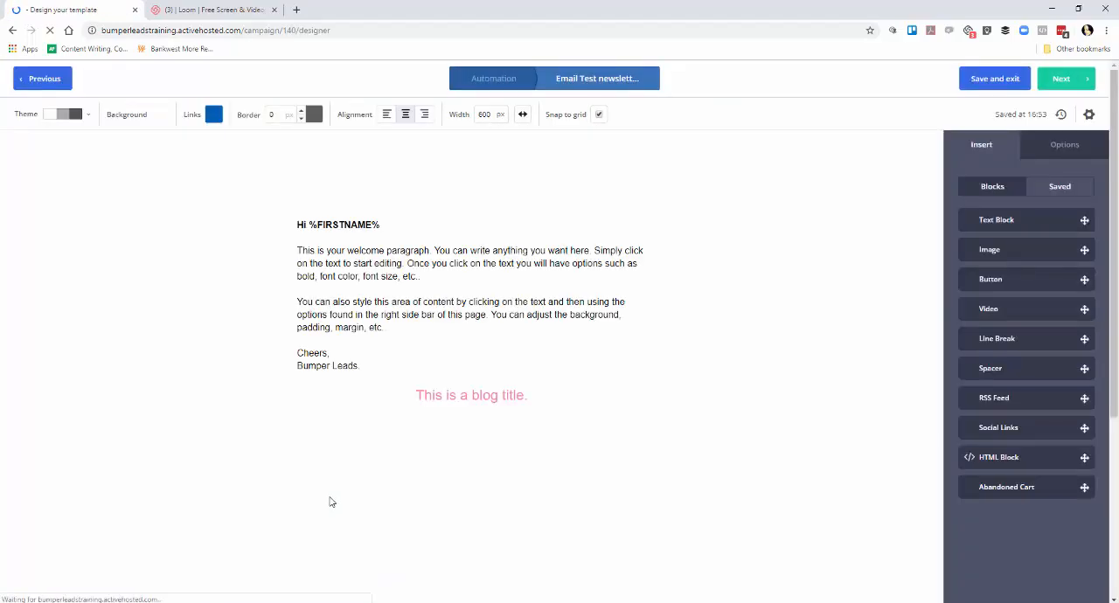
Add the line "Just in case you haven't seen my email" above the welcome paragraph in the email body.
{"action": "left_click", "coordinate": [351, 258]}
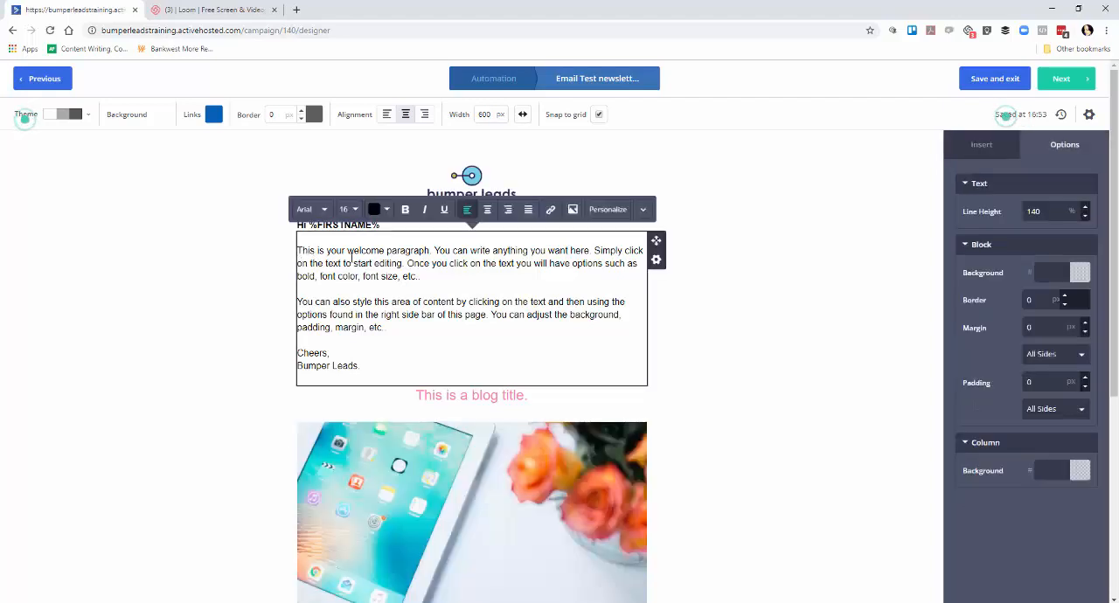
{"action": "type", "text": "Just i"}
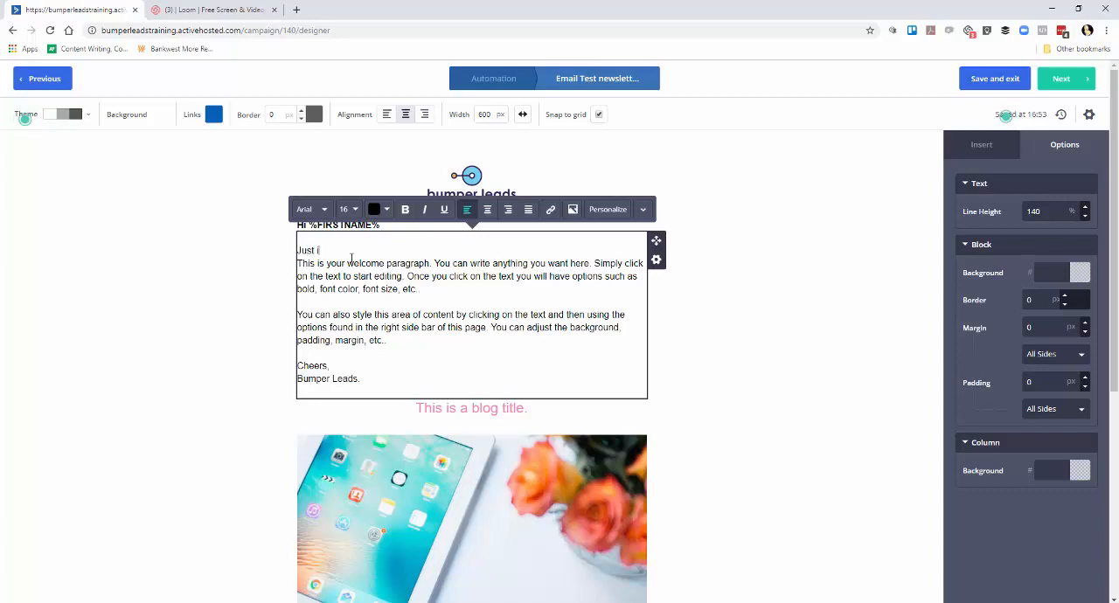
{"action": "type", "text": "n case yu hav"}
{"action": "key", "text": "BackSpace"}
{"action": "type", "text": "ou"}
{"action": "type", "text": " hav"}
{"action": "key", "text": "BackSpace"}
{"action": "type", "text": "aven't see"}
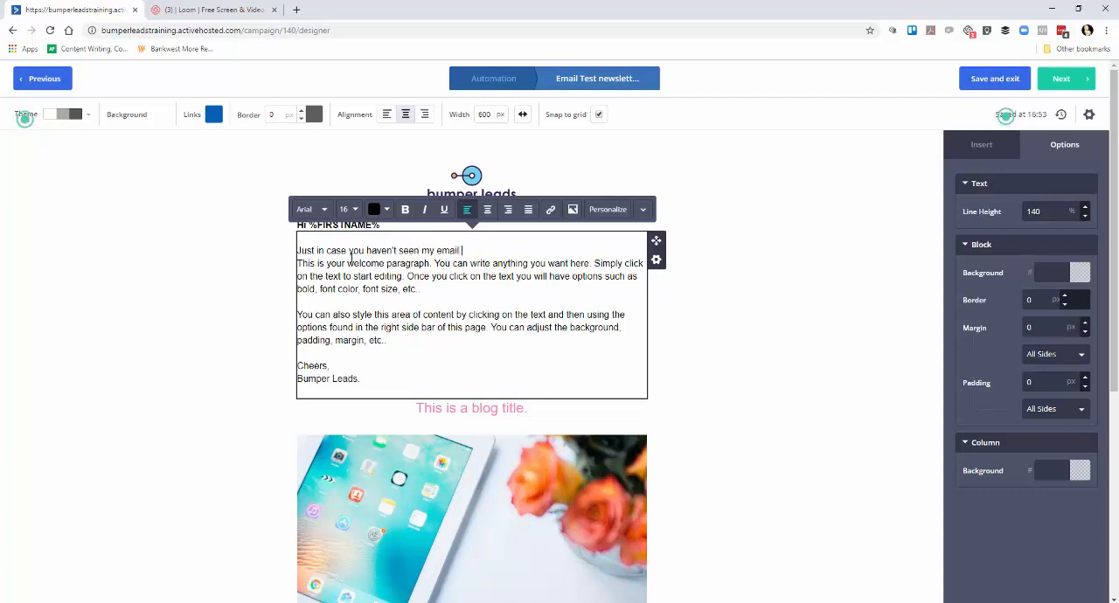
{"action": "type", "text": "n my email"}
{"action": "key", "text": "Return"}
{"action": "left_click", "coordinate": [767, 379]}
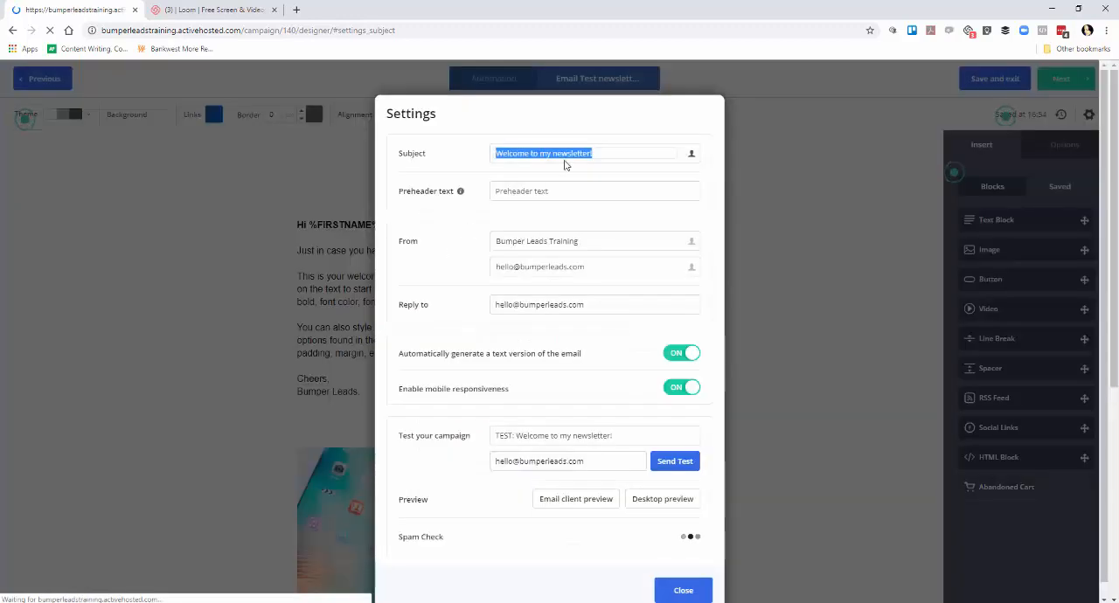
Set the email subject to "Don't forget!" and rename the message as "Reminder Test newsletter 2".
{"action": "type", "text": "Don't forget"}
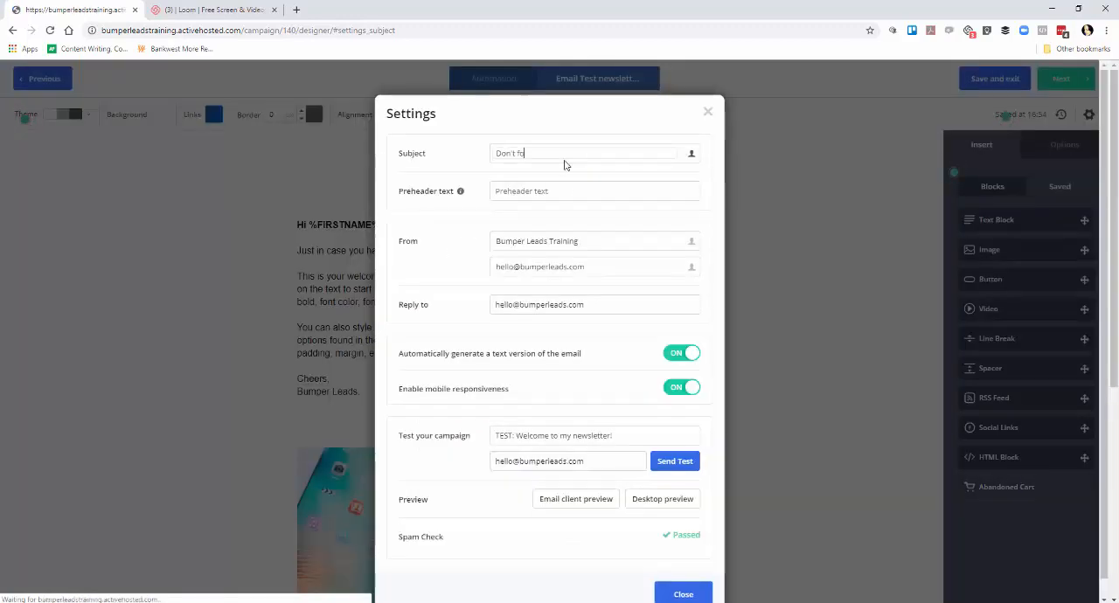
{"action": "type", "text": "!"}
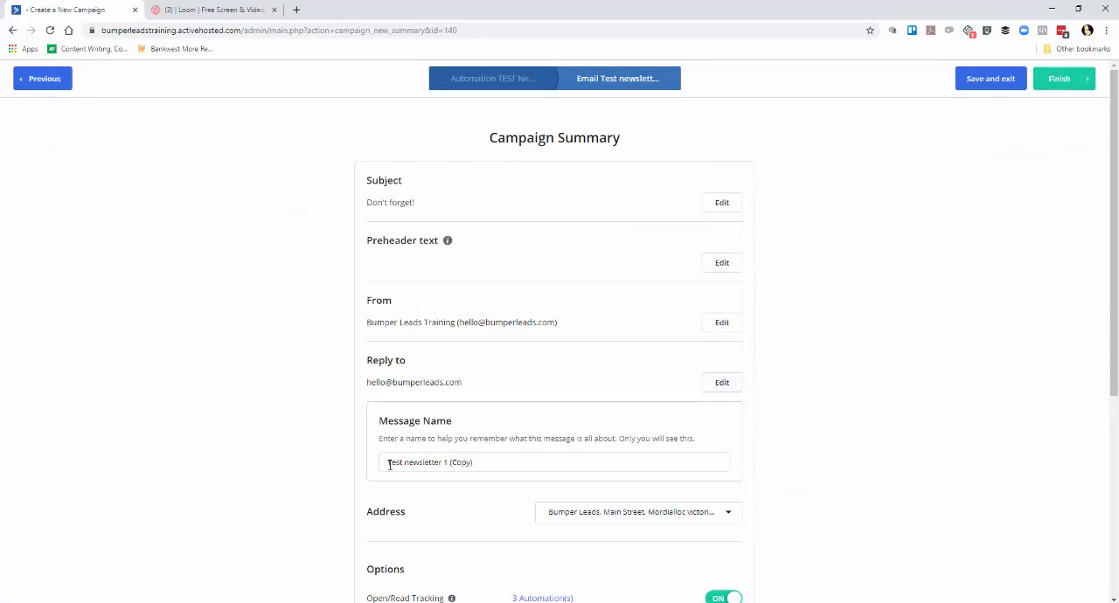
{"action": "left_click", "coordinate": [443, 462]}
{"action": "key", "text": "BackSpace"}
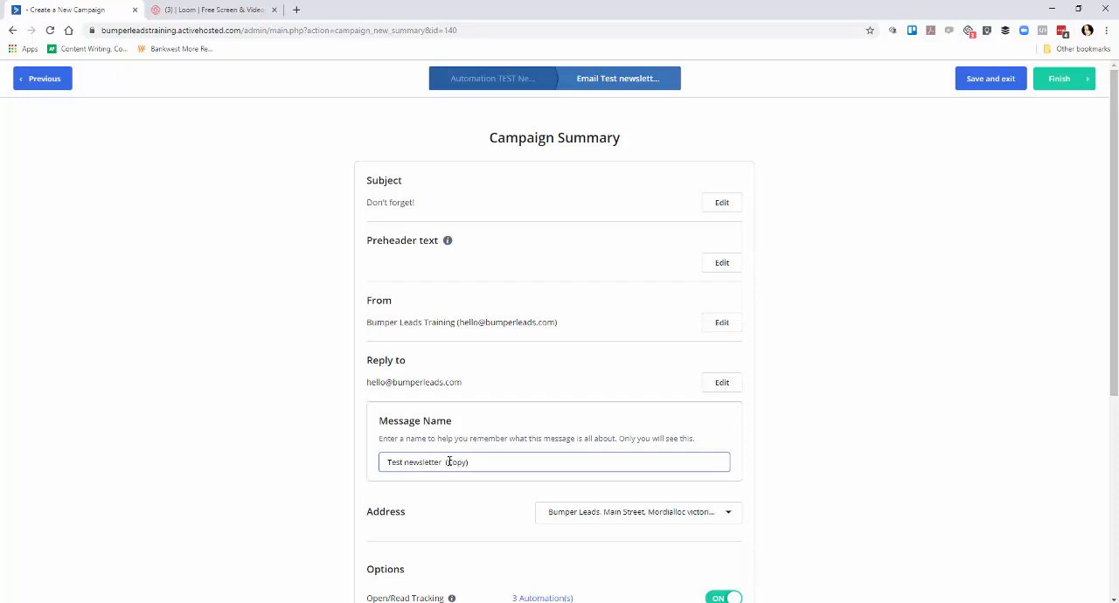
{"action": "type", "text": "2"}
{"action": "left_click_drag", "start_coordinate": [450, 462], "coordinate": [500, 461]}
{"action": "key", "text": "BackSpace"}
{"action": "type", "text": "Reminder"}
{"action": "left_click", "coordinate": [865, 381]}
Check the tracking options in the campaign summary and finish the reminder email.
{"action": "scroll", "coordinate": [866, 380], "scroll_direction": "down", "scroll_amount": 2}
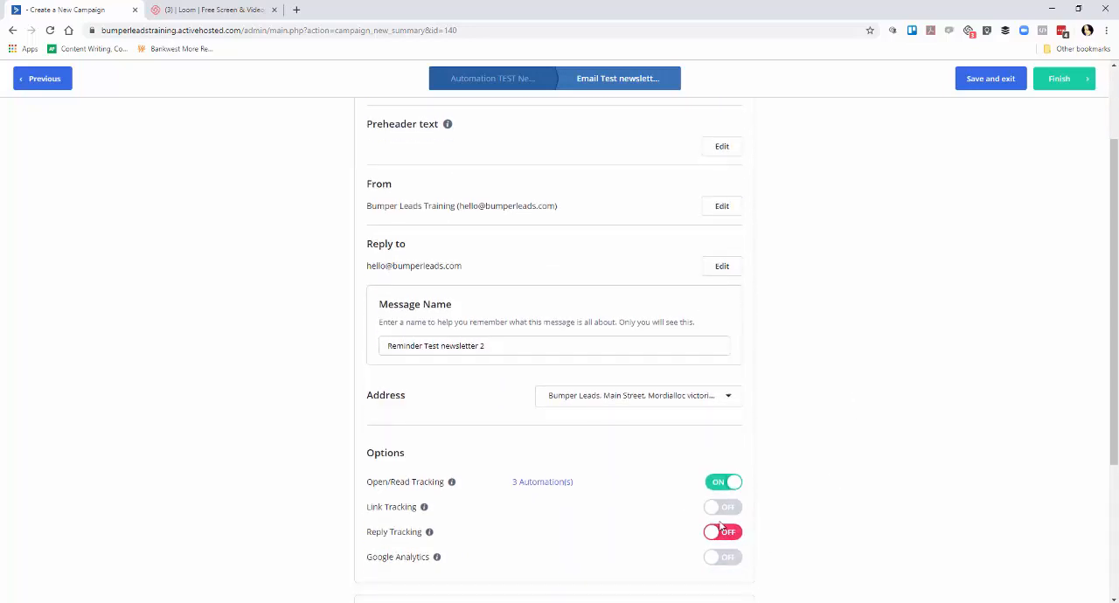
{"action": "scroll", "coordinate": [428, 267], "scroll_direction": "up", "scroll_amount": 2}
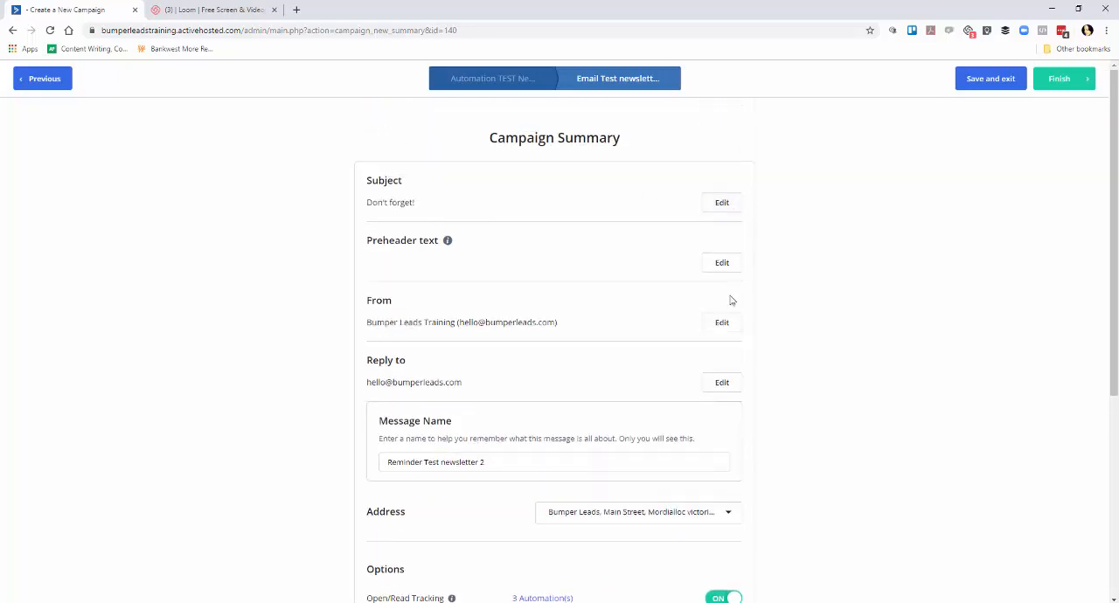
{"action": "scroll", "coordinate": [814, 556], "scroll_direction": "down", "scroll_amount": 3}
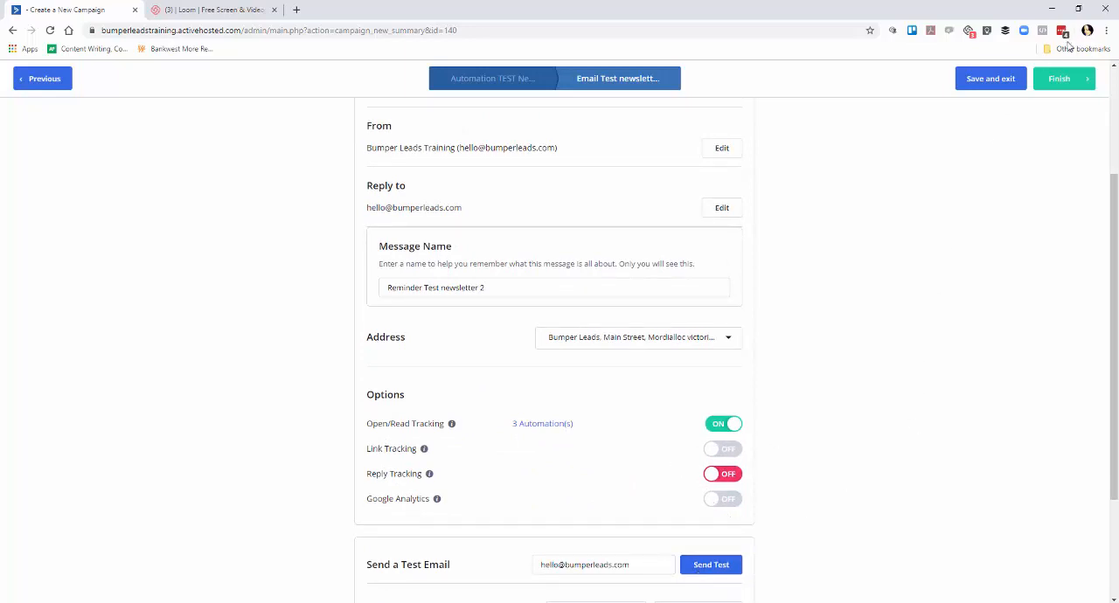
{"action": "left_click", "coordinate": [1060, 80]}
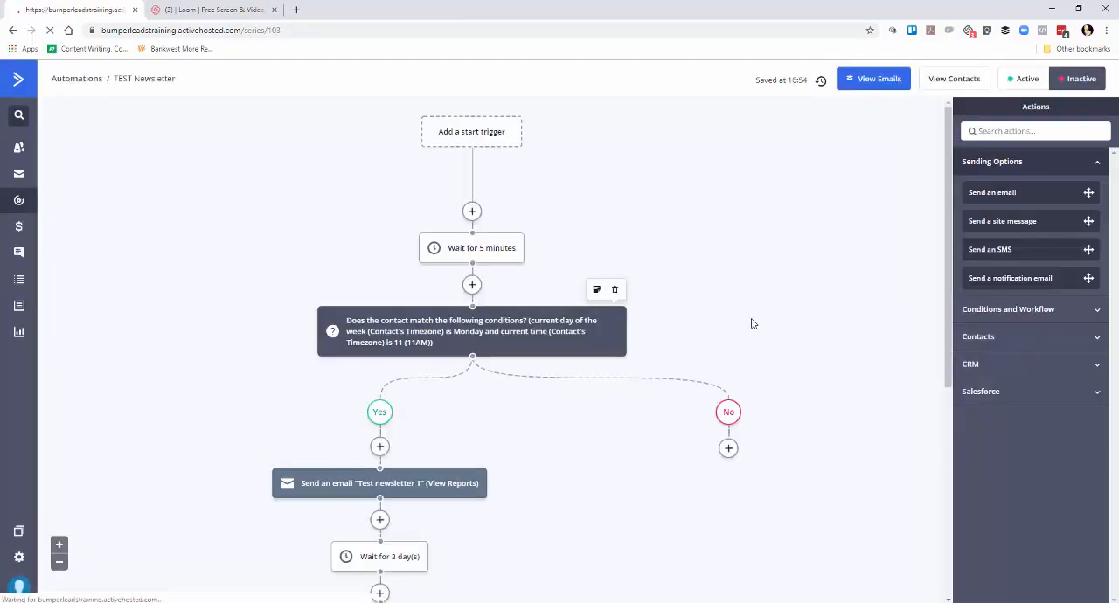
Set the first wait in the automation, above the Monday 11AM condition, to 10 minutes.
{"action": "scroll", "coordinate": [750, 322], "scroll_direction": "down", "scroll_amount": 3}
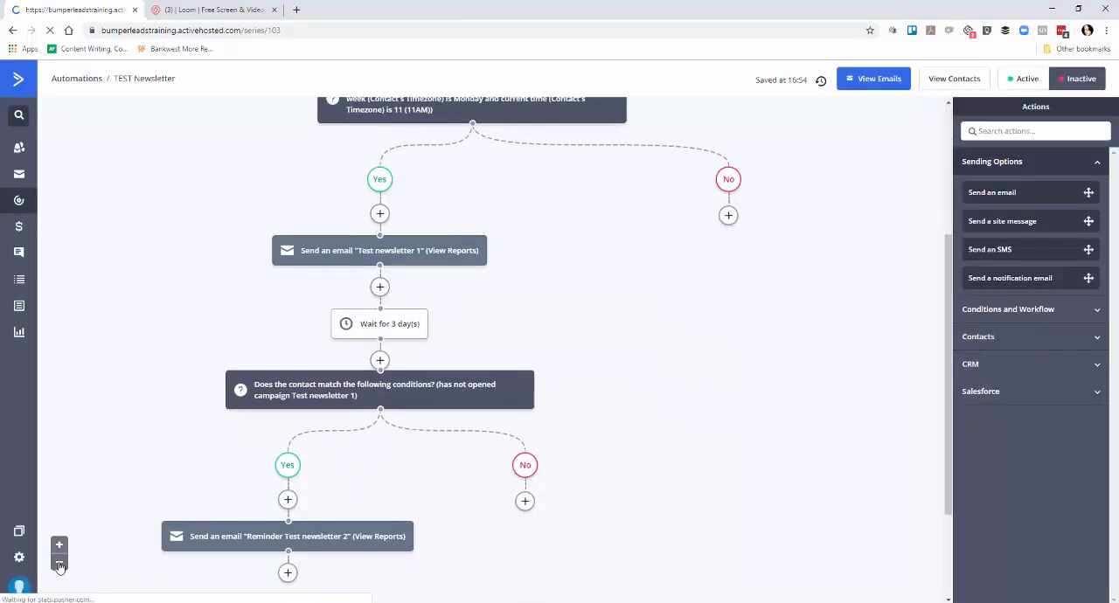
{"action": "left_click", "coordinate": [59, 567]}
{"action": "scroll", "coordinate": [694, 499], "scroll_direction": "up", "scroll_amount": 2}
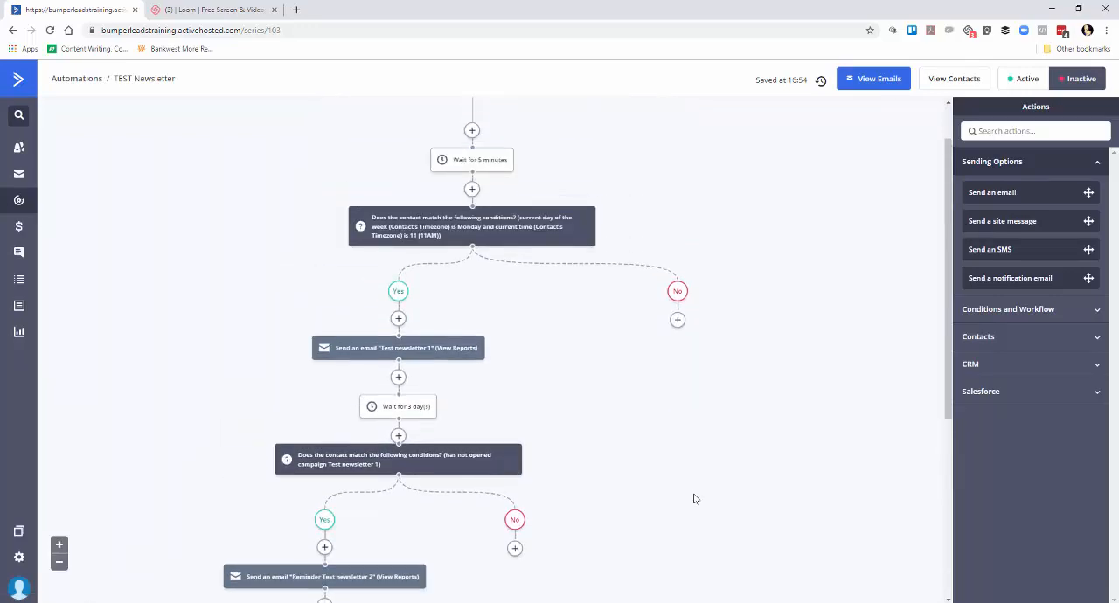
{"action": "scroll", "coordinate": [696, 498], "scroll_direction": "up", "scroll_amount": 1}
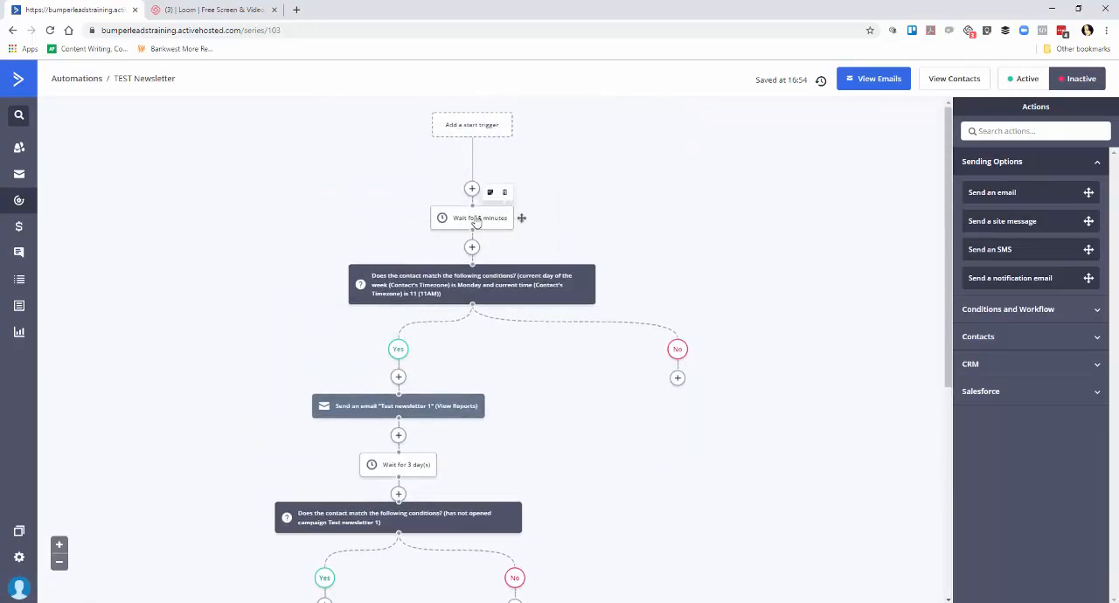
{"action": "left_click", "coordinate": [476, 222]}
{"action": "left_click", "coordinate": [426, 210]}
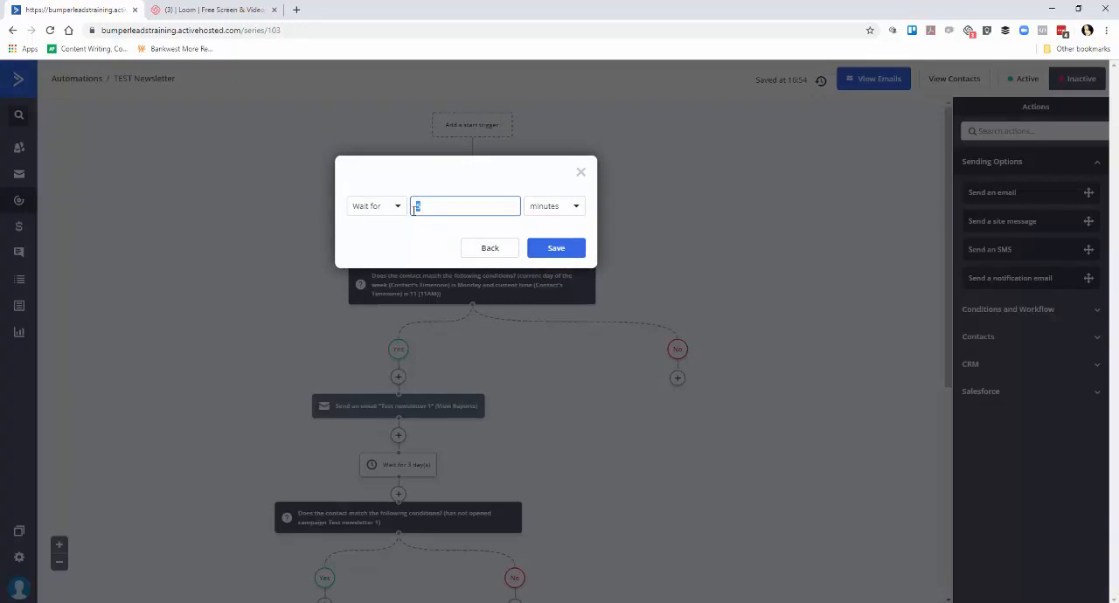
{"action": "type", "text": "10"}
{"action": "left_click", "coordinate": [556, 248]}
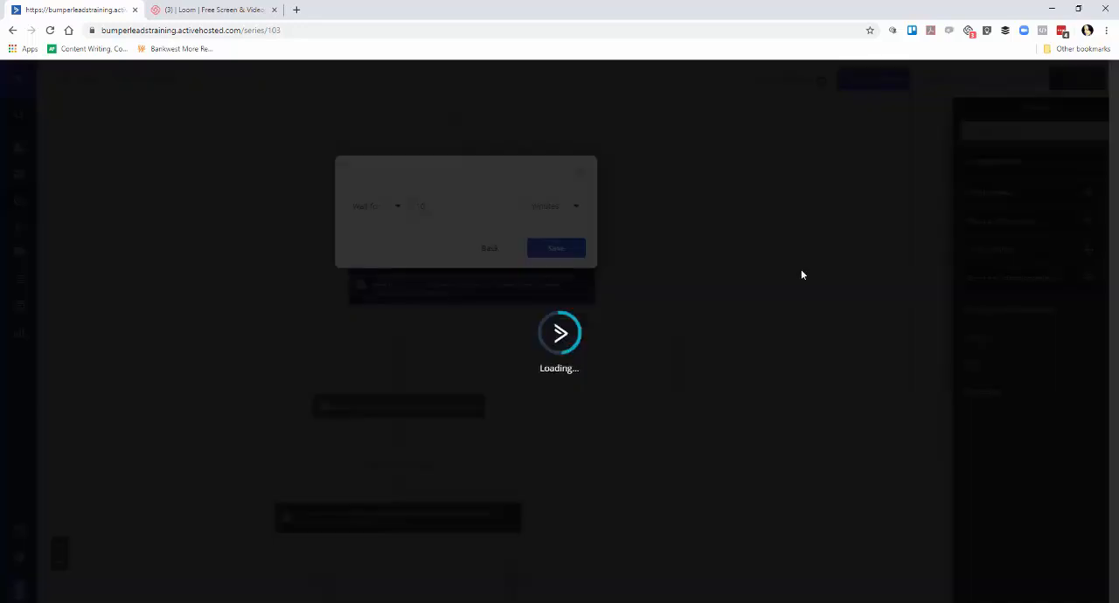
Add an End this automation action below the "Reminder Test newsletter 2" email.
{"action": "scroll", "coordinate": [787, 276], "scroll_direction": "down", "scroll_amount": 3}
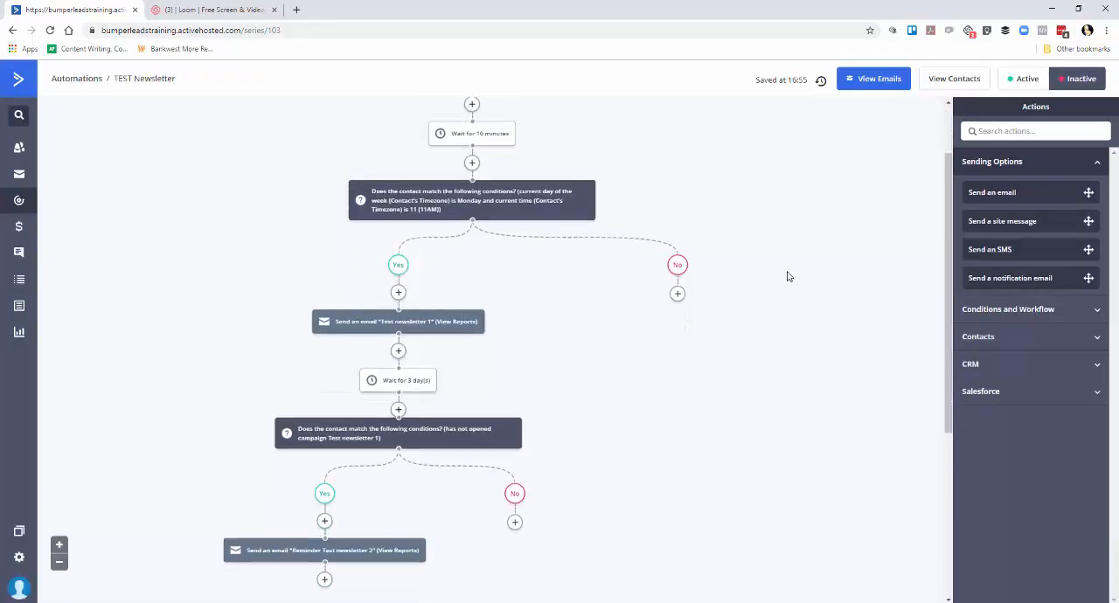
{"action": "scroll", "coordinate": [787, 276], "scroll_direction": "down", "scroll_amount": 3}
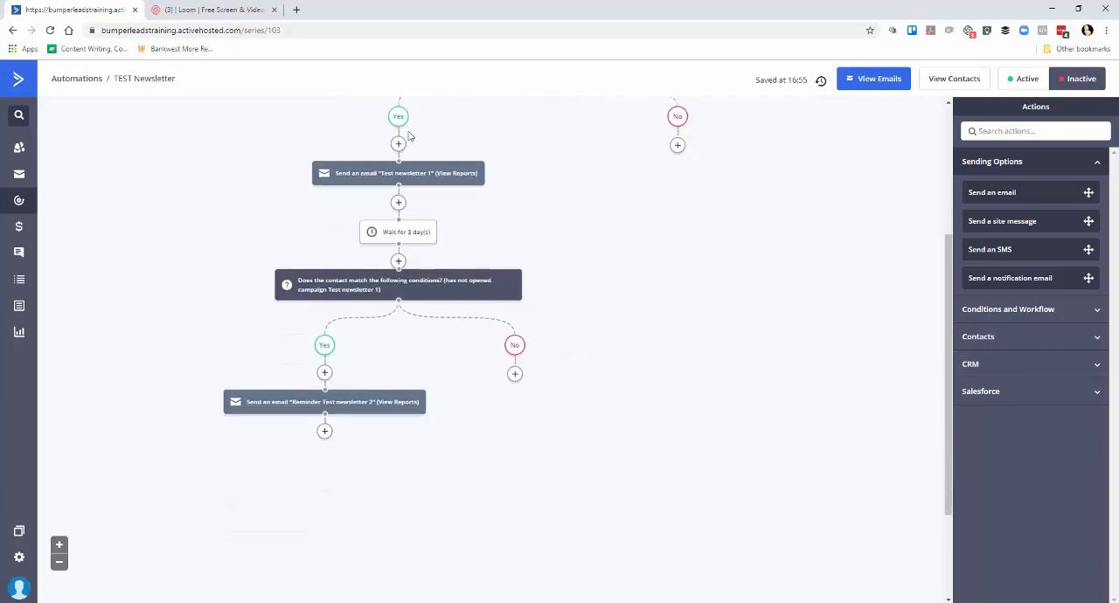
{"action": "mouse_move", "coordinate": [405, 179]}
{"action": "mouse_move", "coordinate": [411, 244]}
{"action": "mouse_move", "coordinate": [338, 409]}
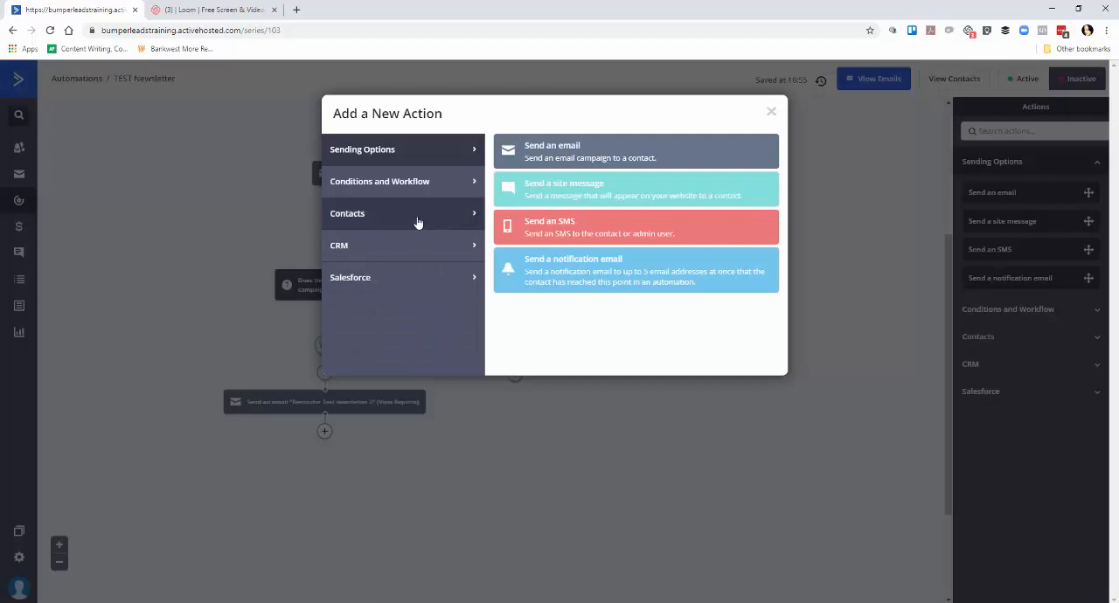
{"action": "left_click", "coordinate": [417, 184]}
{"action": "left_click", "coordinate": [550, 402]}
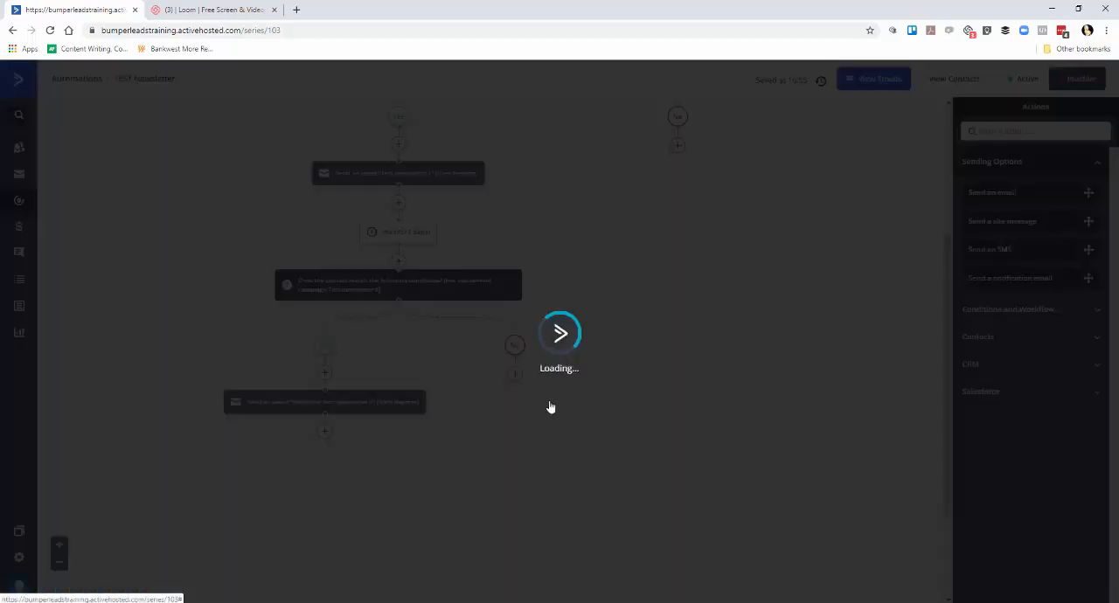
Activate the automation and copy its name, "TEST Newsletter".
{"action": "scroll", "coordinate": [788, 418], "scroll_direction": "up", "scroll_amount": 5}
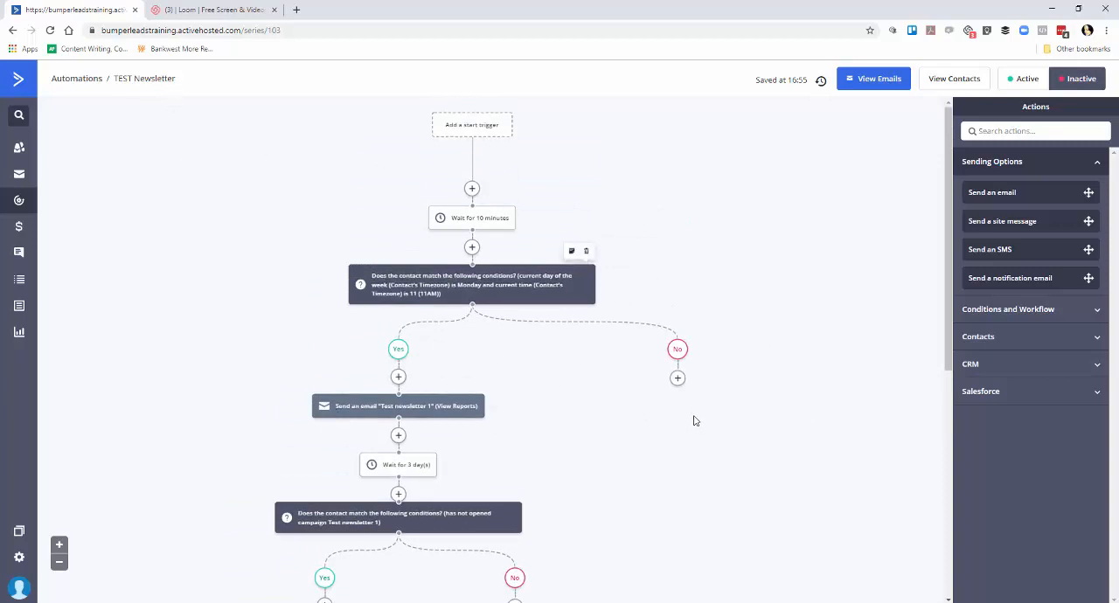
{"action": "left_click", "coordinate": [1019, 80]}
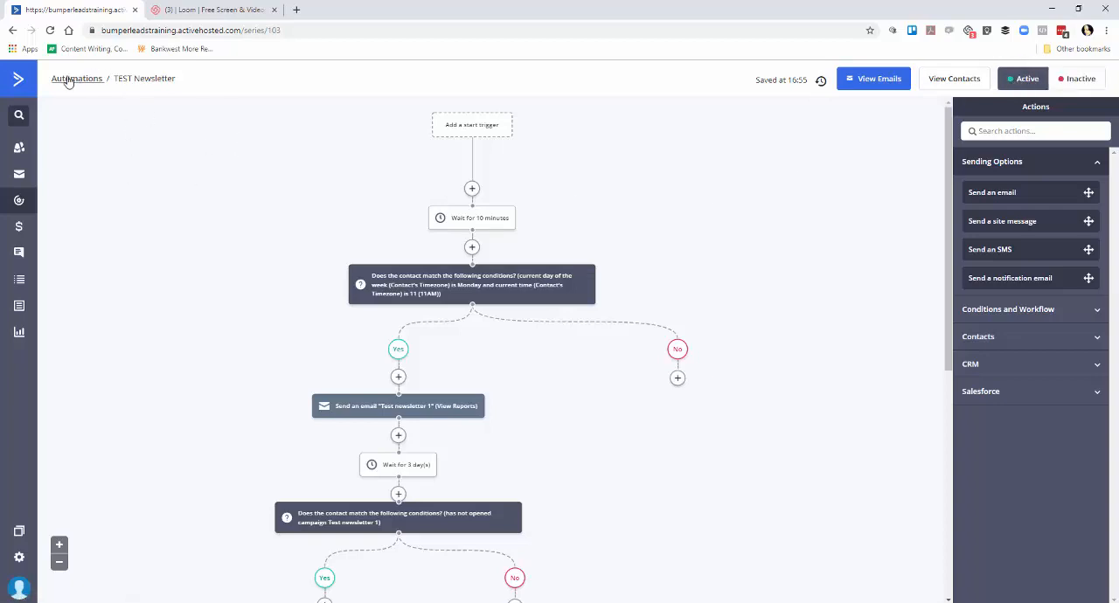
{"action": "left_click", "coordinate": [173, 79]}
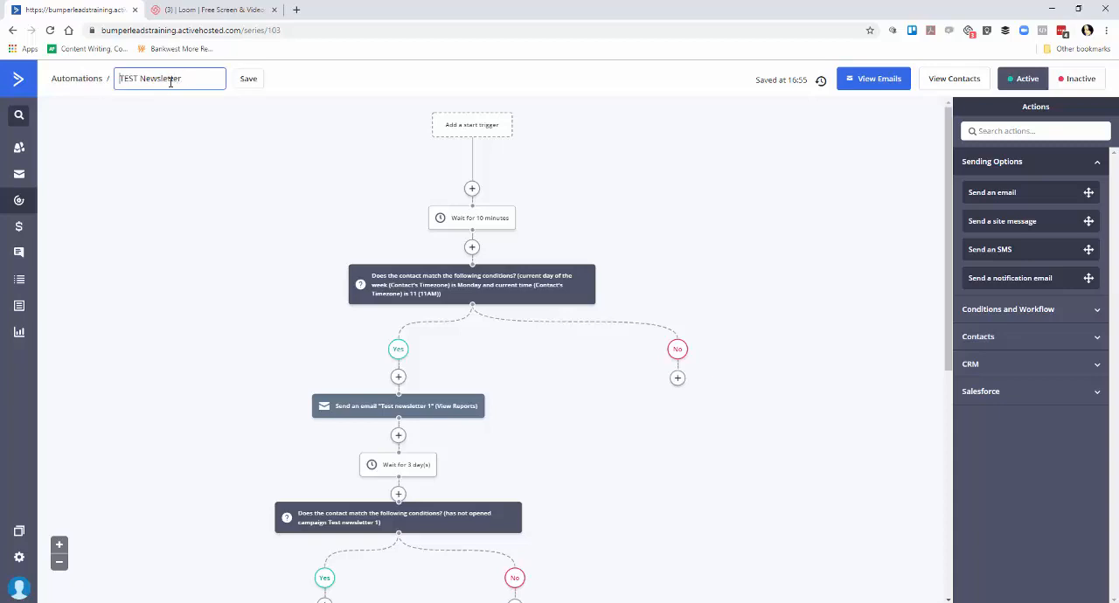
{"action": "triple_click", "coordinate": [176, 79]}
{"action": "key", "text": "ctrl+c"}
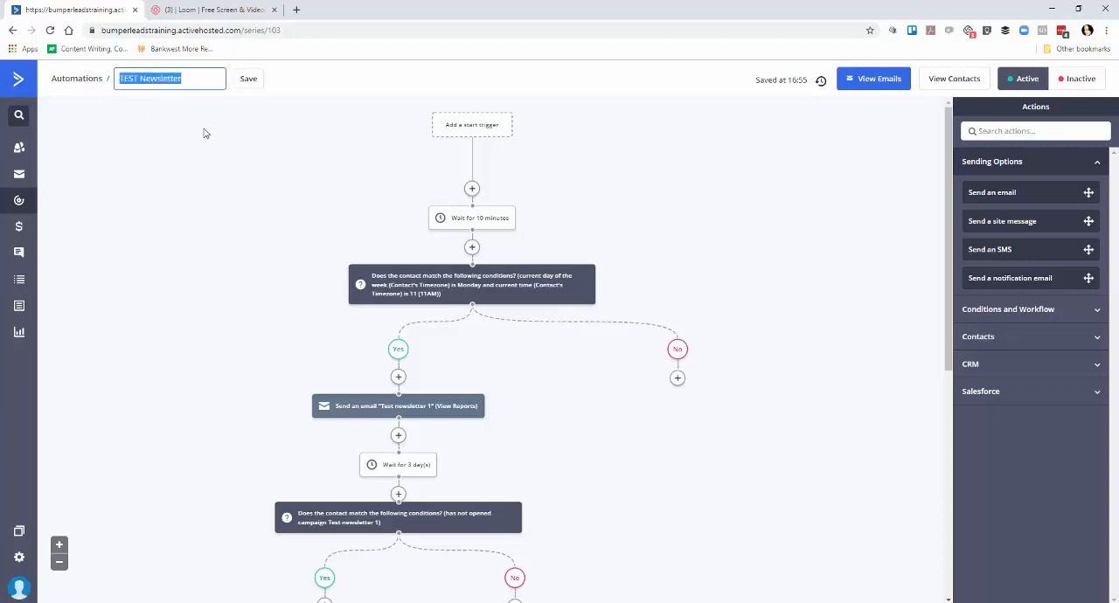
{"action": "left_click", "coordinate": [250, 81]}
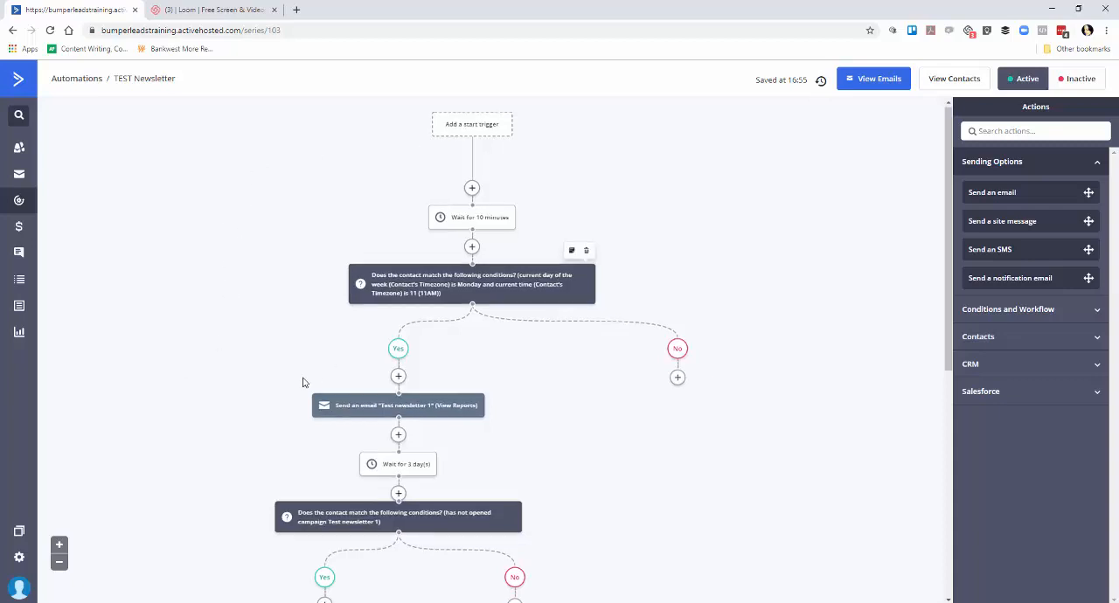
Open the contacts list and filter it by the [NEWSLETTER] tag.
{"action": "scroll", "coordinate": [297, 382], "scroll_direction": "down", "scroll_amount": 3}
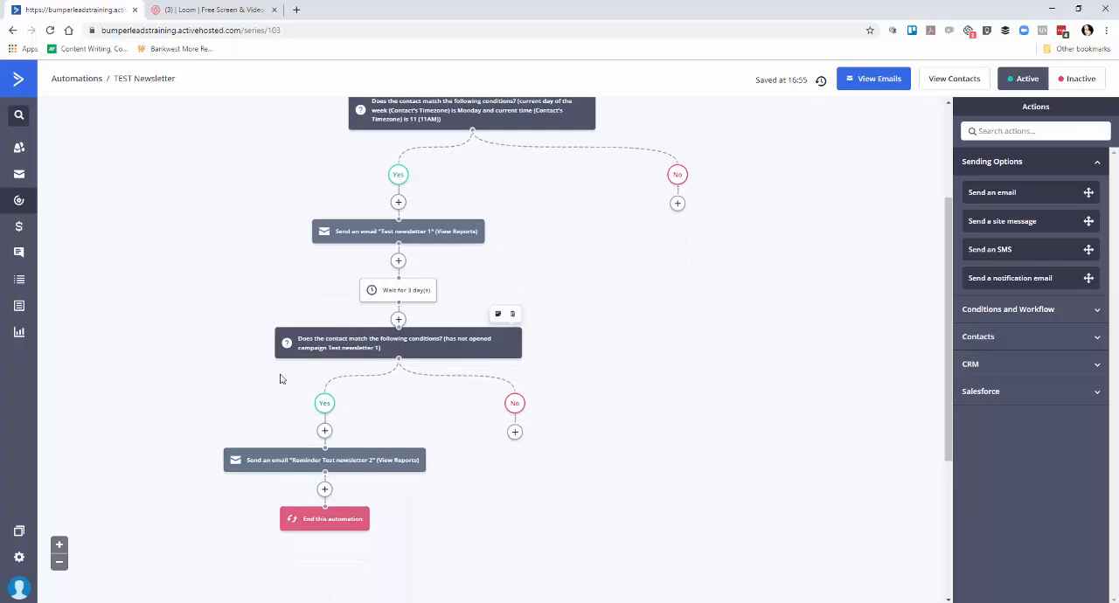
{"action": "scroll", "coordinate": [280, 378], "scroll_direction": "up", "scroll_amount": 3}
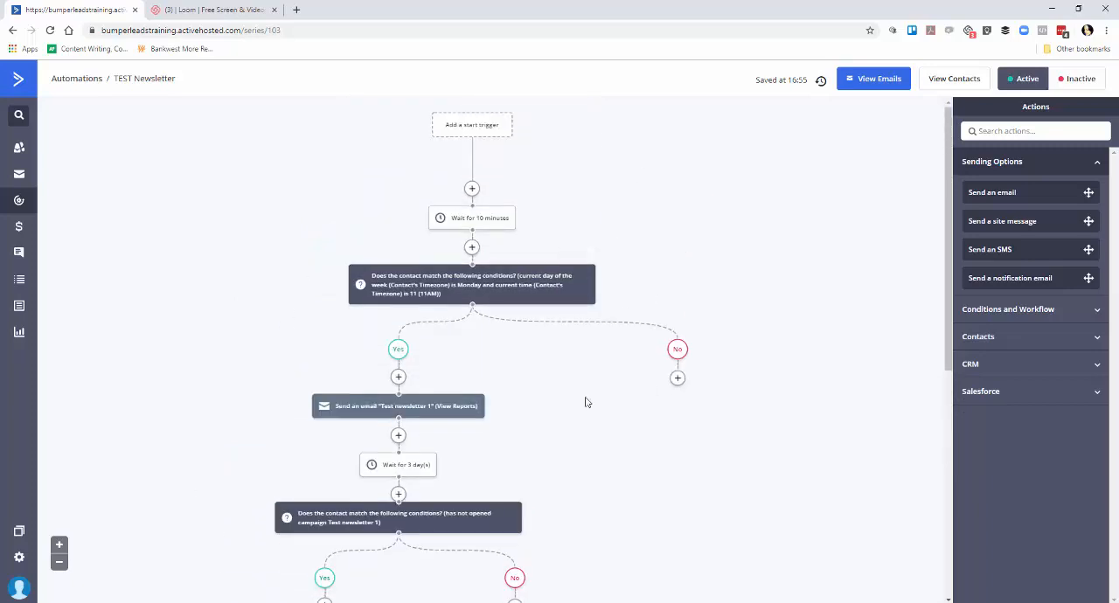
{"action": "left_click", "coordinate": [21, 150]}
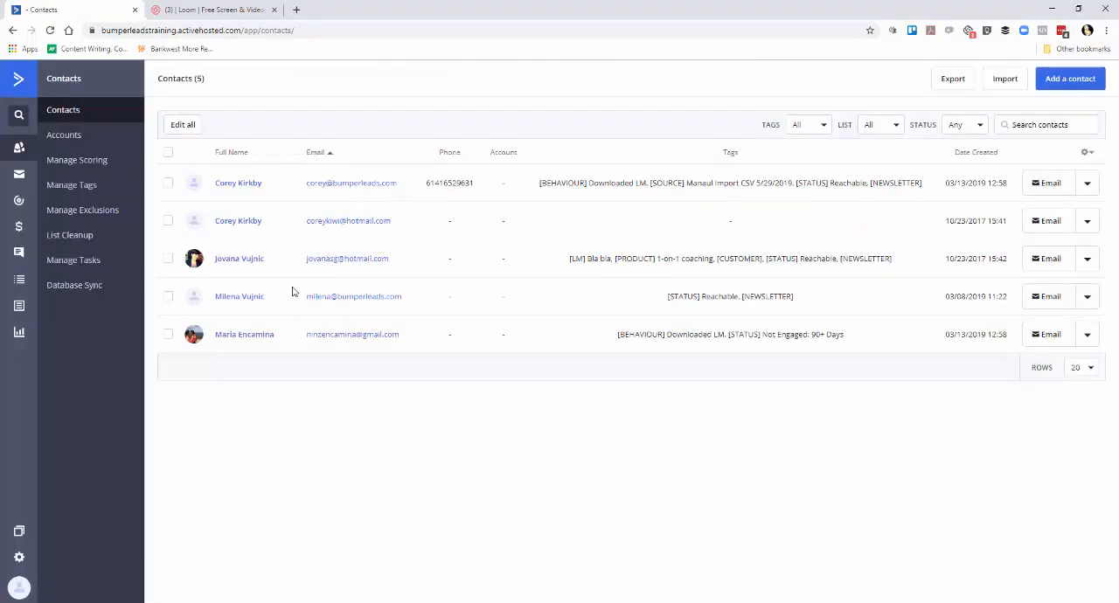
{"action": "left_click", "coordinate": [812, 130]}
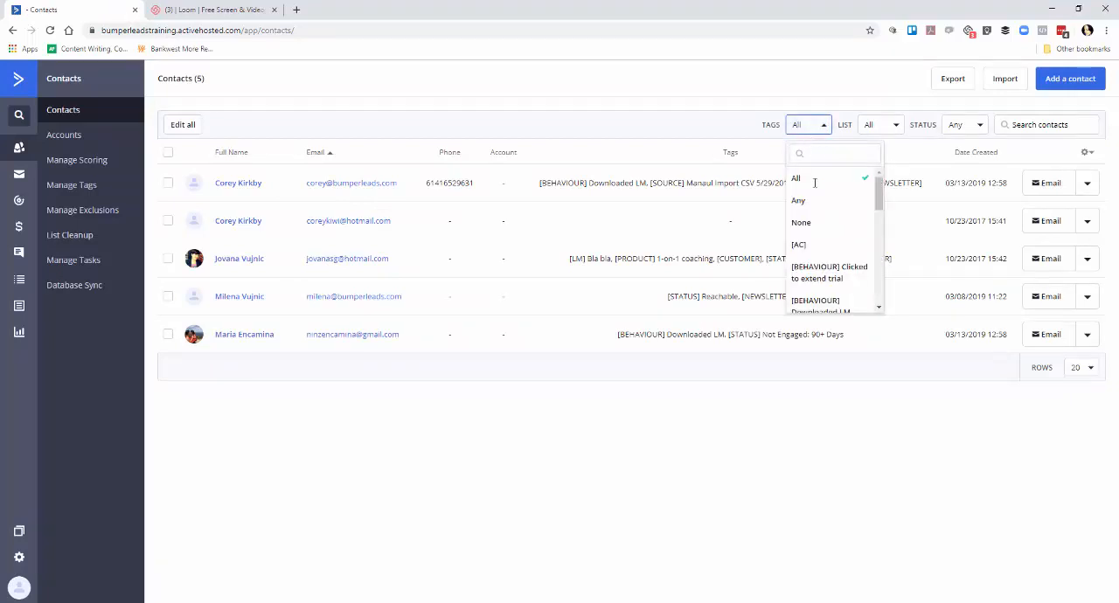
{"action": "scroll", "coordinate": [845, 265], "scroll_direction": "down", "scroll_amount": 2}
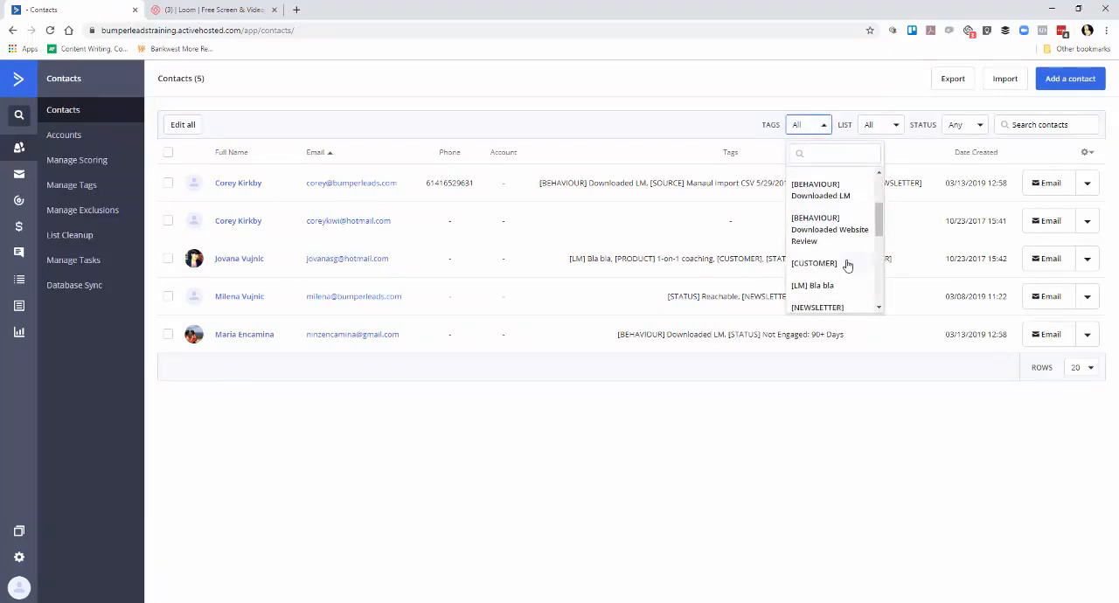
{"action": "scroll", "coordinate": [846, 263], "scroll_direction": "down", "scroll_amount": 1}
{"action": "left_click", "coordinate": [845, 254]}
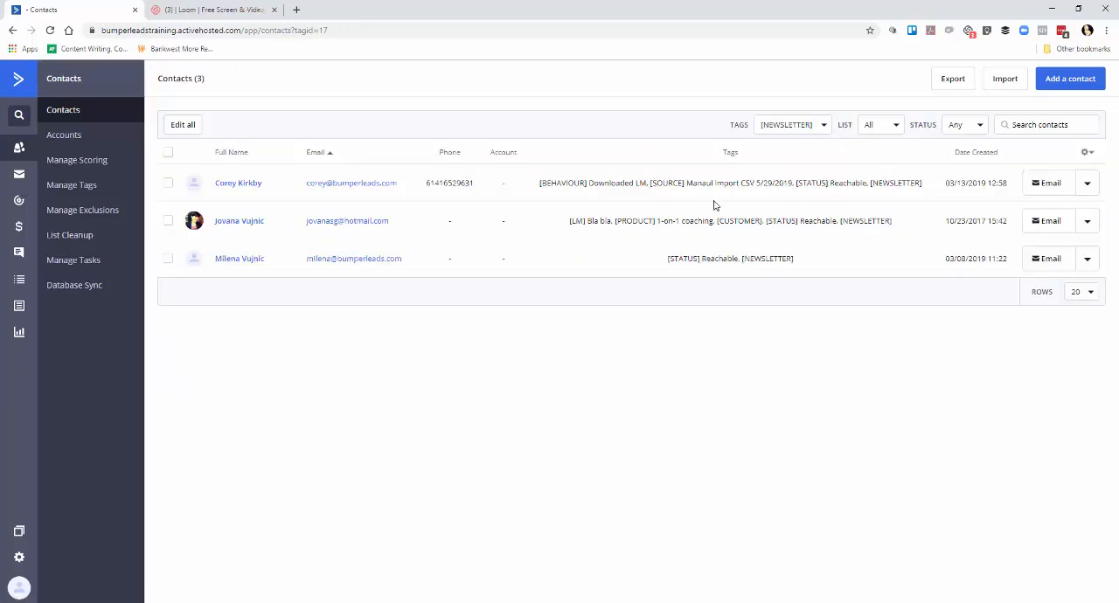
Set up a bulk edit of all contacts in the filtered list that adds them to the "TEST Newsletter" automation.
{"action": "left_click", "coordinate": [181, 126]}
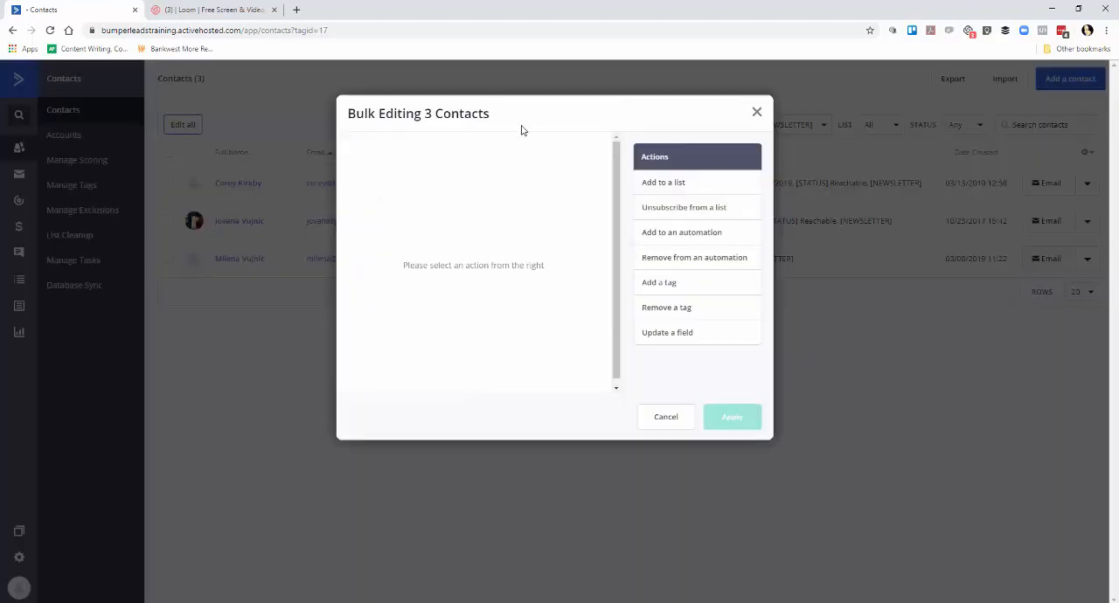
{"action": "left_click", "coordinate": [661, 236]}
{"action": "left_click", "coordinate": [669, 270]}
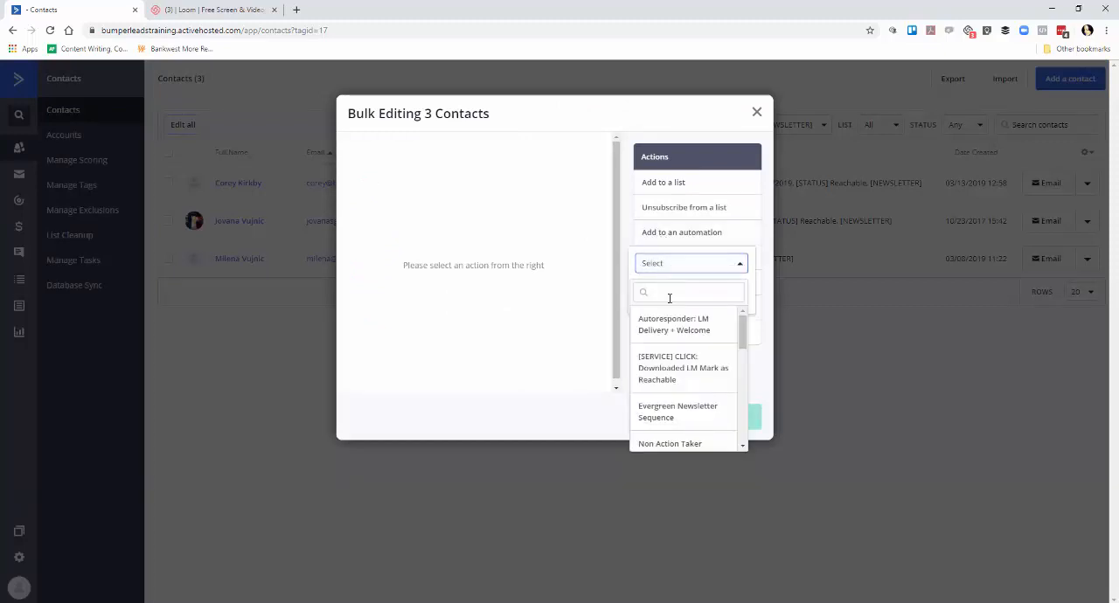
{"action": "left_click", "coordinate": [669, 295]}
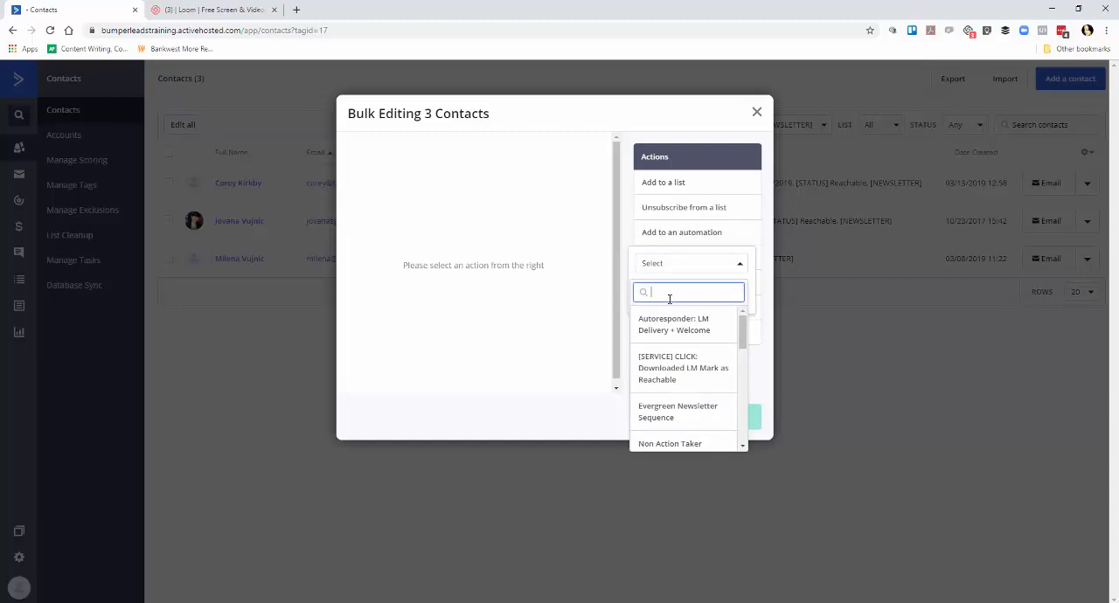
{"action": "key", "text": "ctrl+v"}
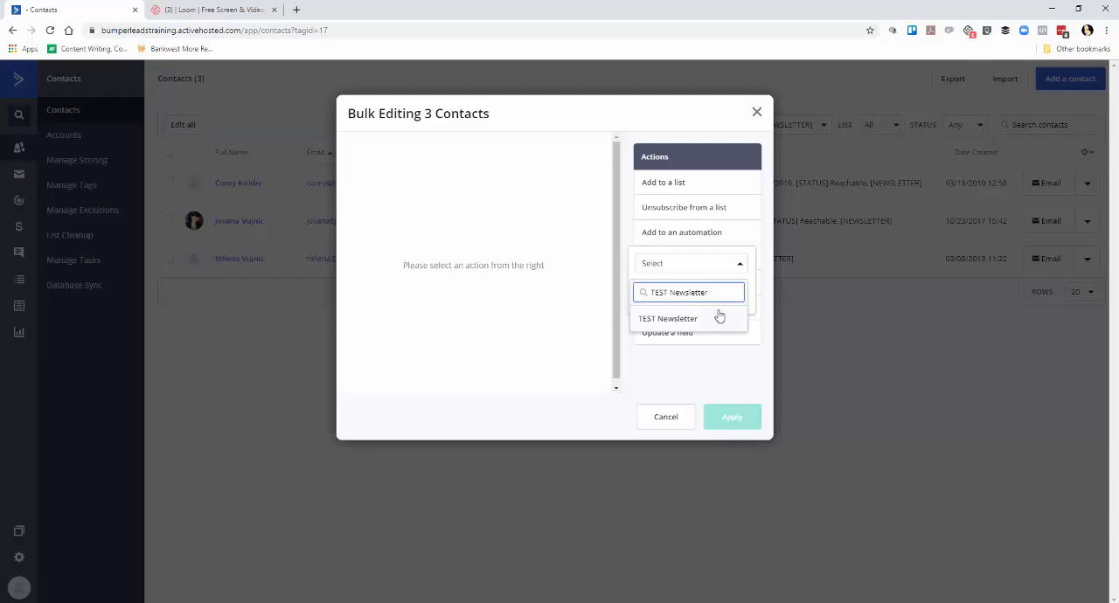
{"action": "left_click_drag", "start_coordinate": [707, 292], "coordinate": [653, 296]}
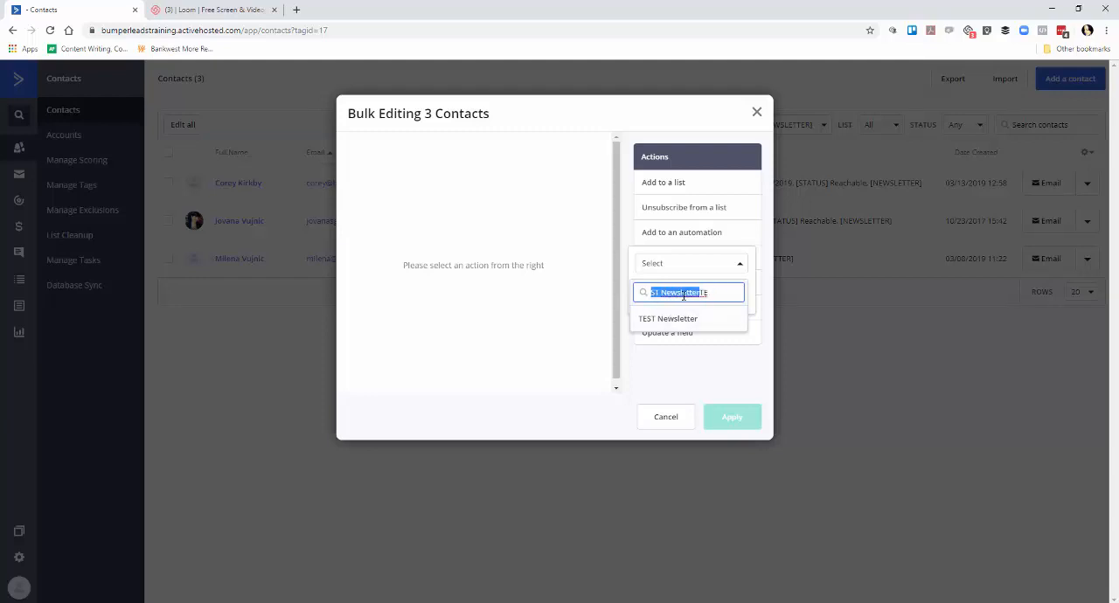
{"action": "key", "text": "BackSpace"}
{"action": "type", "text": "New"}
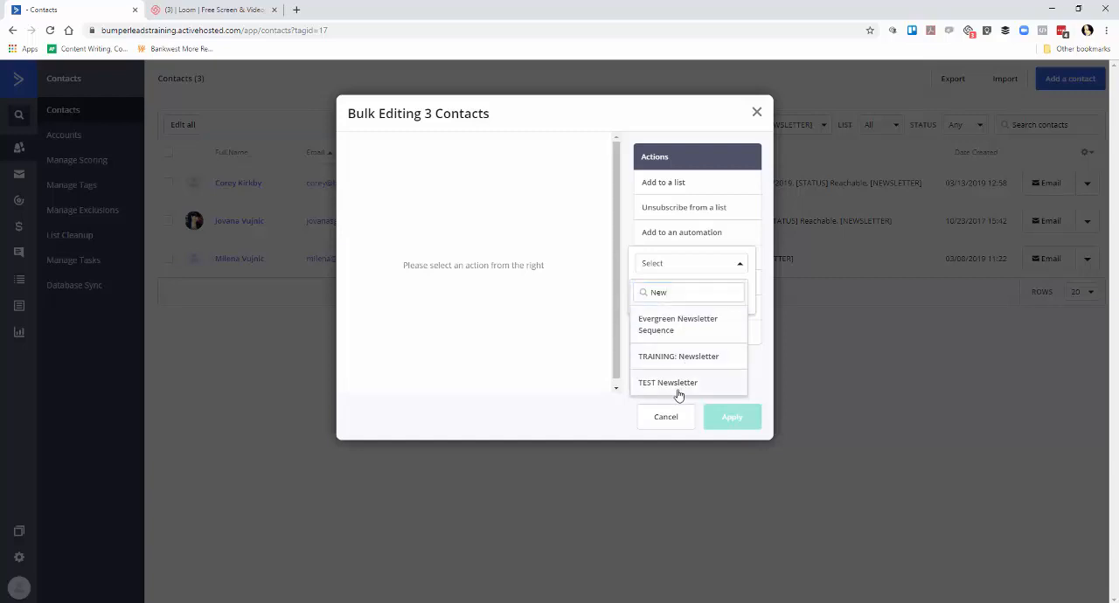
{"action": "left_click", "coordinate": [678, 385]}
{"action": "left_click", "coordinate": [692, 298]}
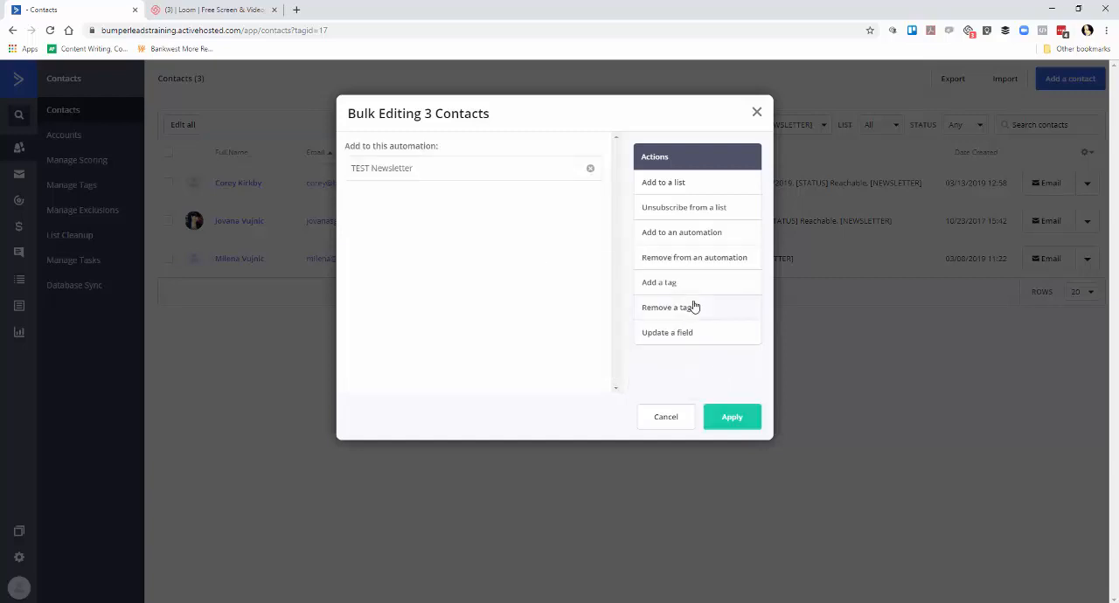
Apply the bulk edit to the filtered contacts and dismiss the processing notice.
{"action": "left_click", "coordinate": [732, 419]}
{"action": "left_click", "coordinate": [647, 205]}
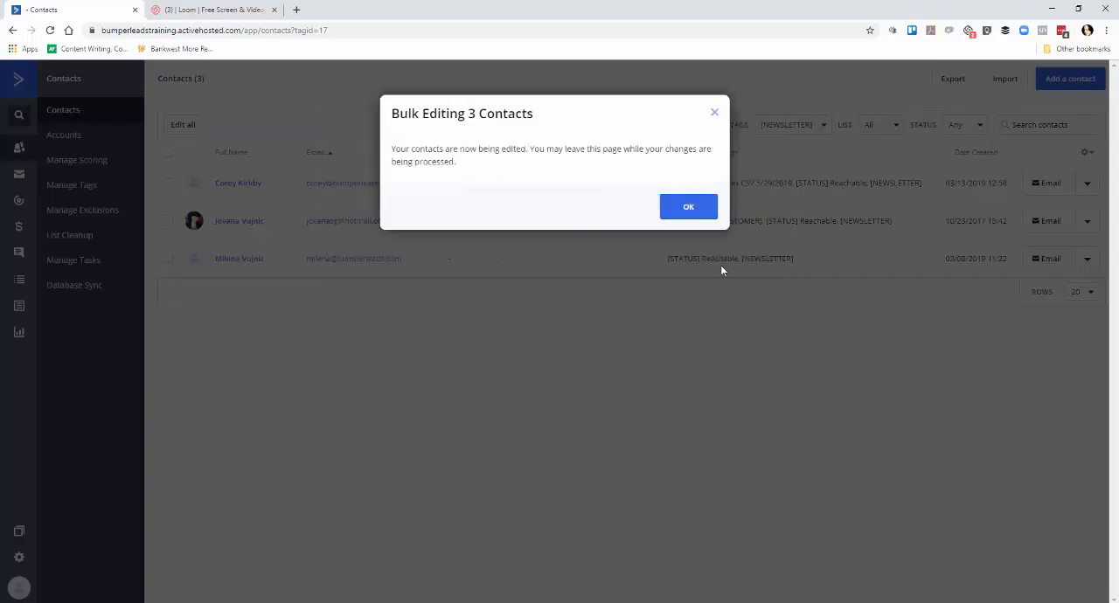
{"action": "left_click", "coordinate": [706, 210]}
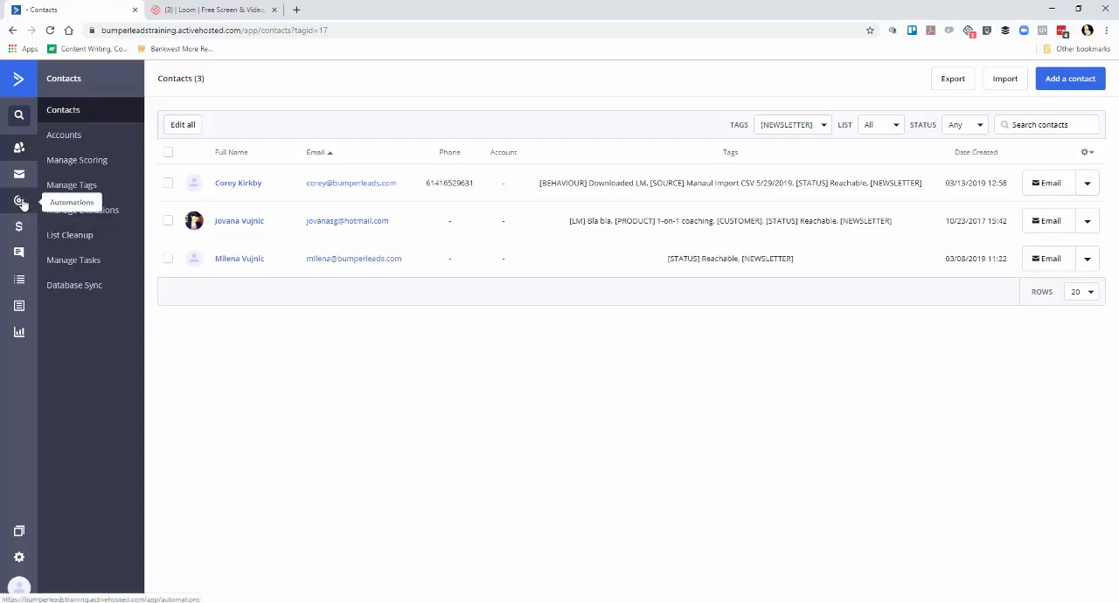
Open the "TEST Newsletter" automation and review its contact queue and the flow from the first wait to the end action.
{"action": "left_click", "coordinate": [20, 202]}
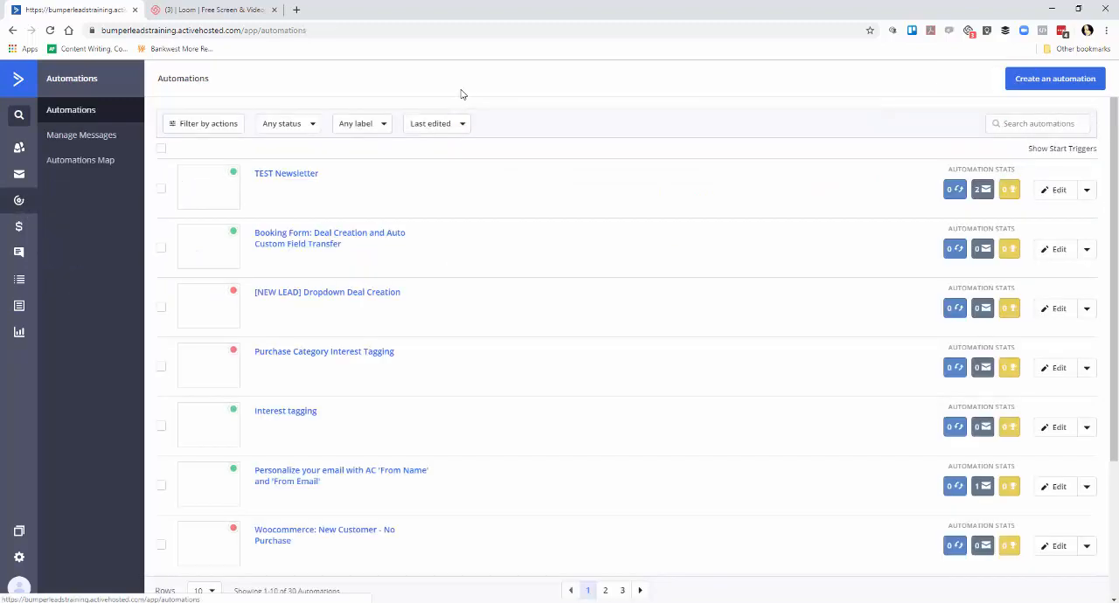
{"action": "left_click", "coordinate": [517, 204]}
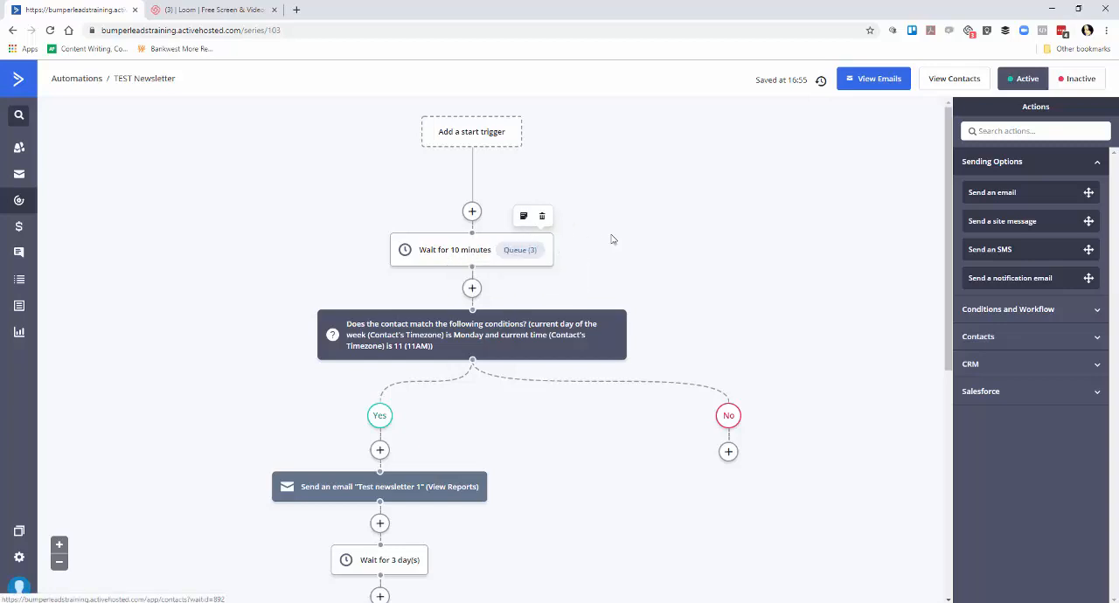
{"action": "scroll", "coordinate": [712, 238], "scroll_direction": "down", "scroll_amount": 1}
{"action": "scroll", "coordinate": [712, 238], "scroll_direction": "down", "scroll_amount": 1}
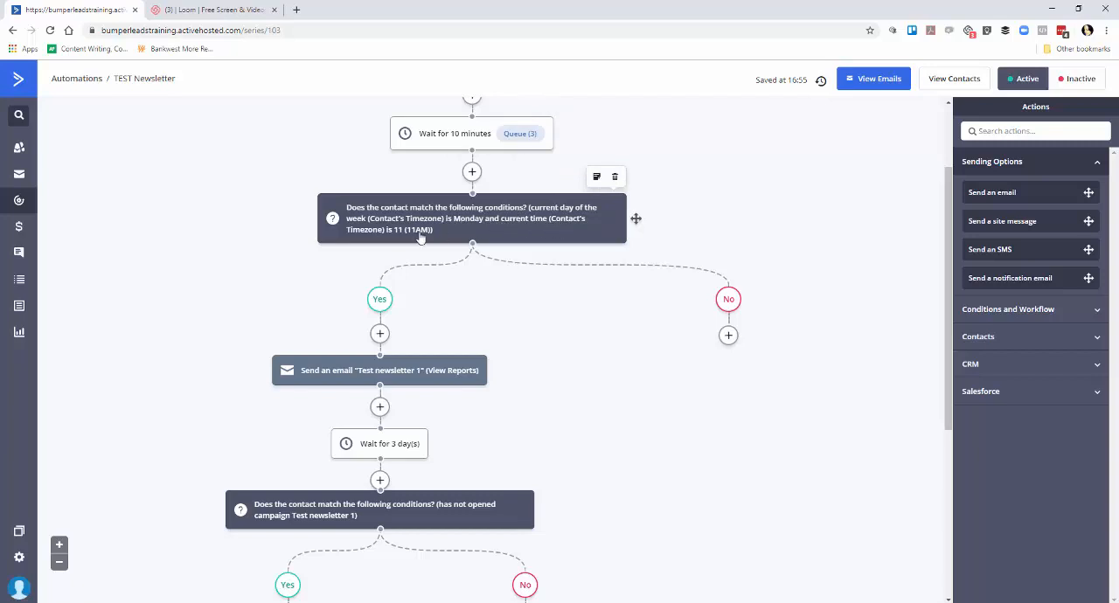
{"action": "scroll", "coordinate": [551, 325], "scroll_direction": "down", "scroll_amount": 1}
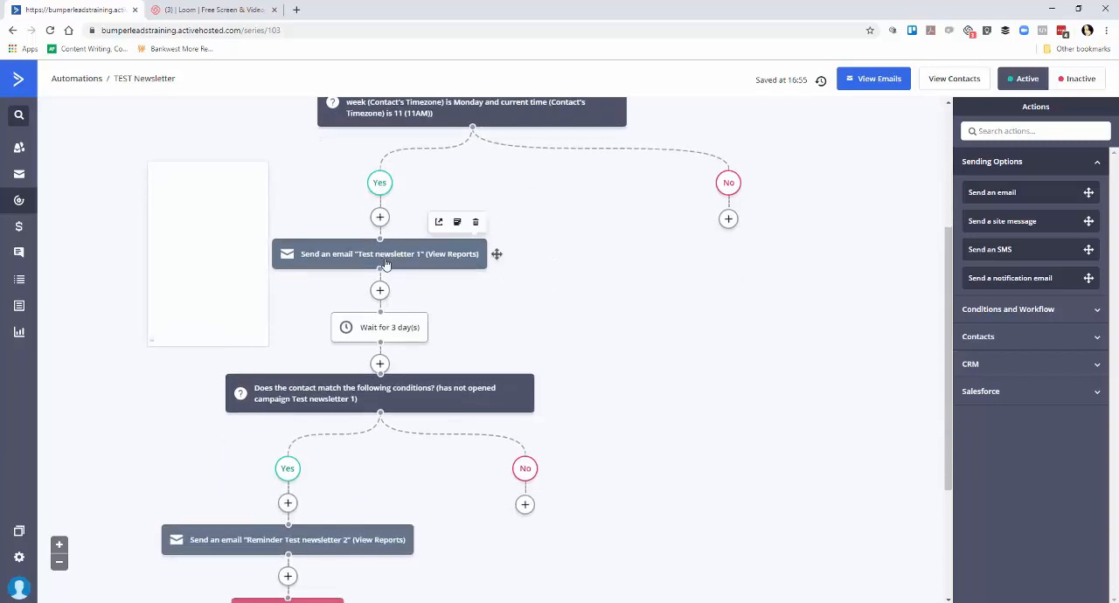
{"action": "scroll", "coordinate": [554, 280], "scroll_direction": "down", "scroll_amount": 1}
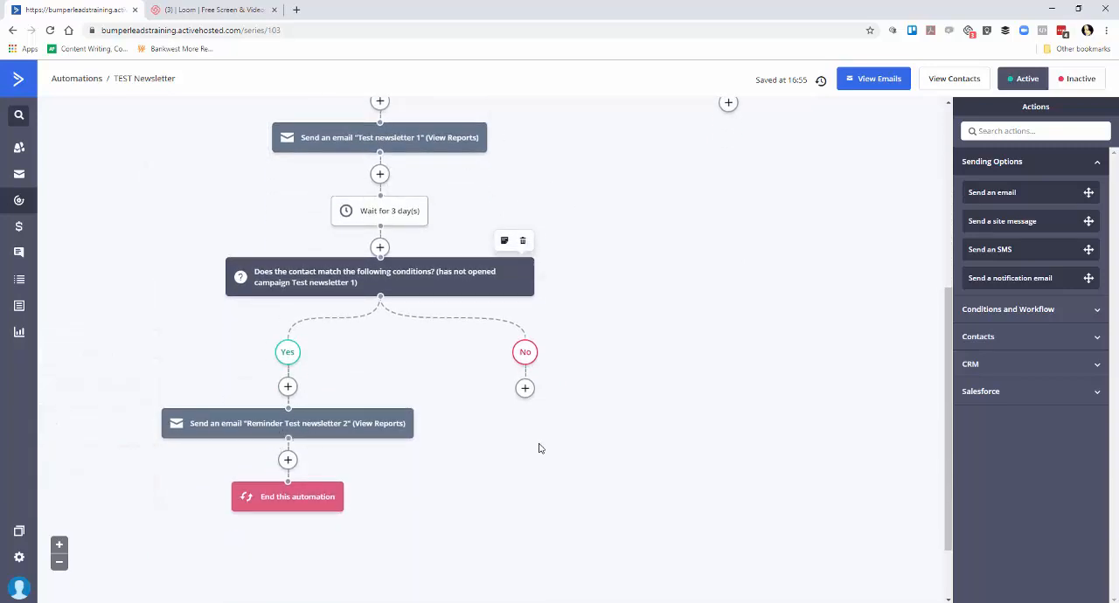
{"action": "scroll", "coordinate": [540, 448], "scroll_direction": "up", "scroll_amount": 3}
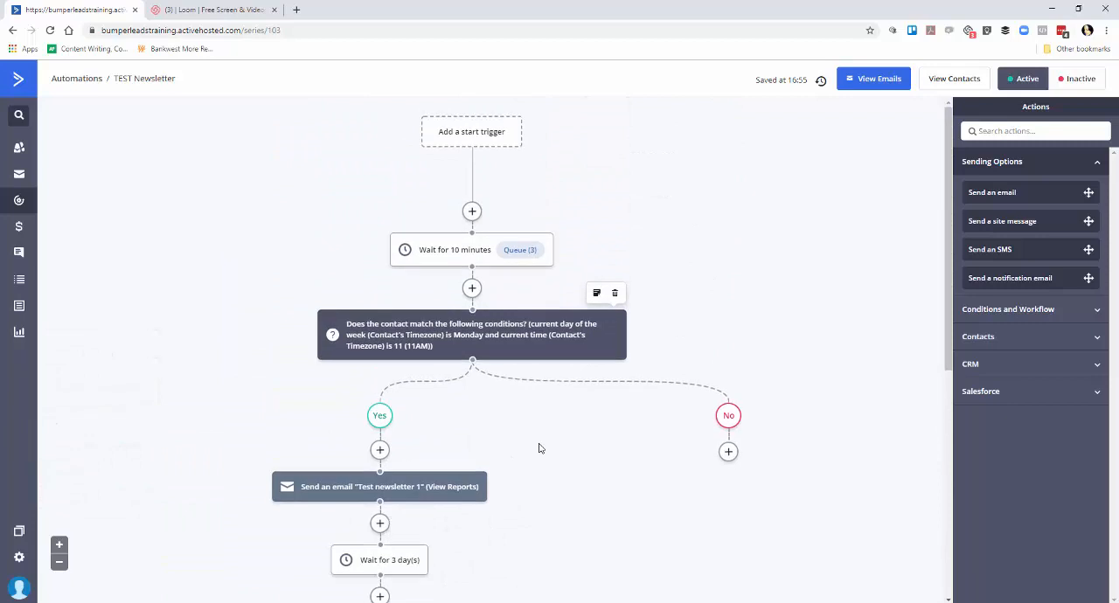